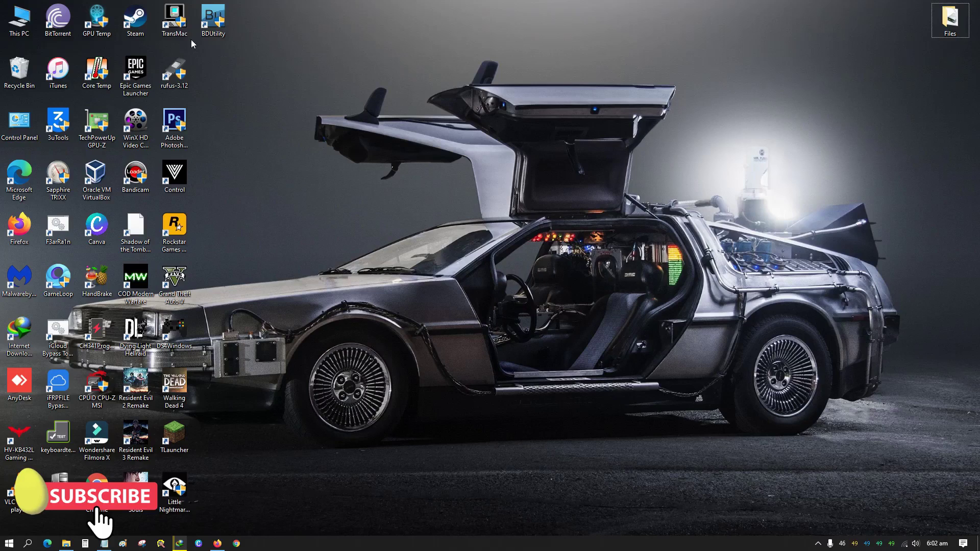
Move the TransMac shortcut and the Files folder next to each other in the open area of the desktop
{"action": "left_click_drag", "start_coordinate": [175, 20], "coordinate": [271, 205]}
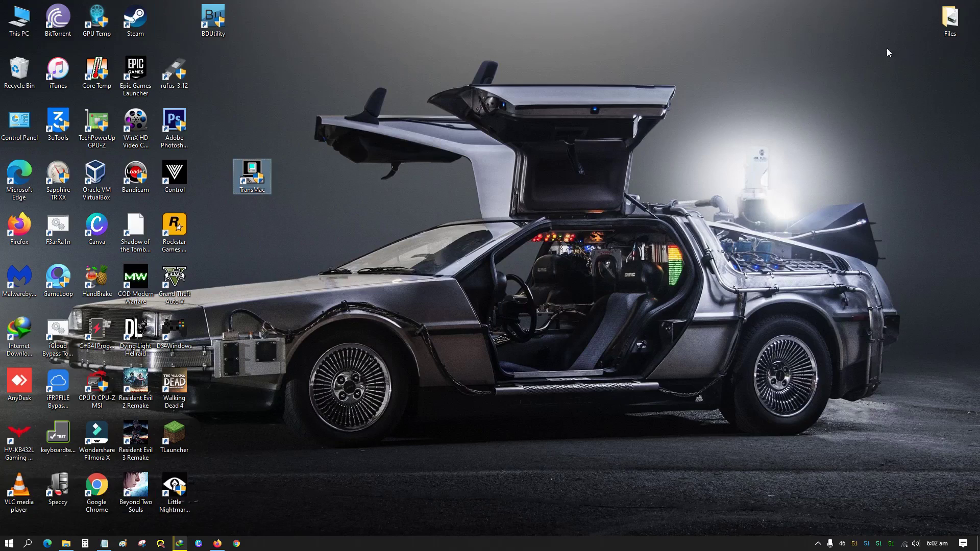
{"action": "left_click_drag", "start_coordinate": [953, 20], "coordinate": [373, 182]}
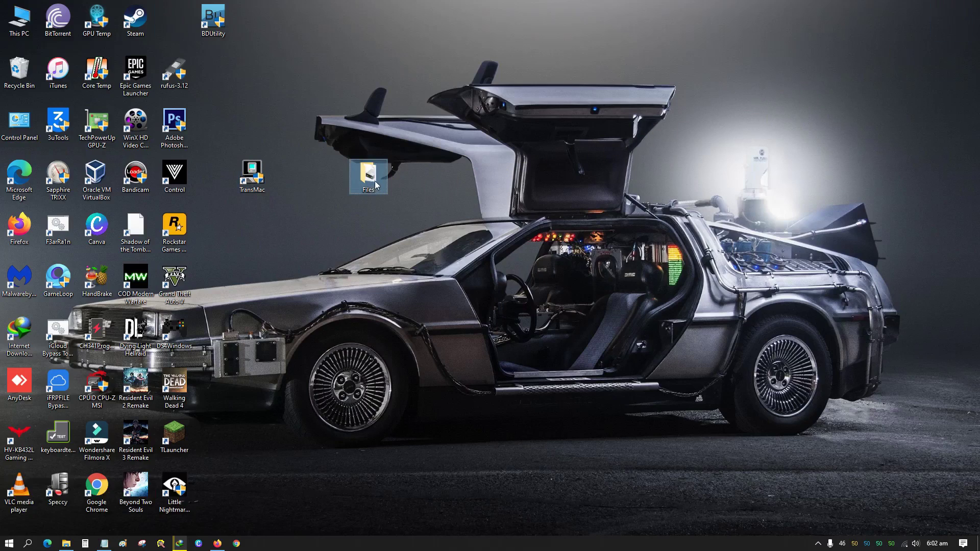
Open the Files folder, examine the Clover+High Sierra Installer disk image in it, and put the window away
{"action": "double_click", "coordinate": [373, 182]}
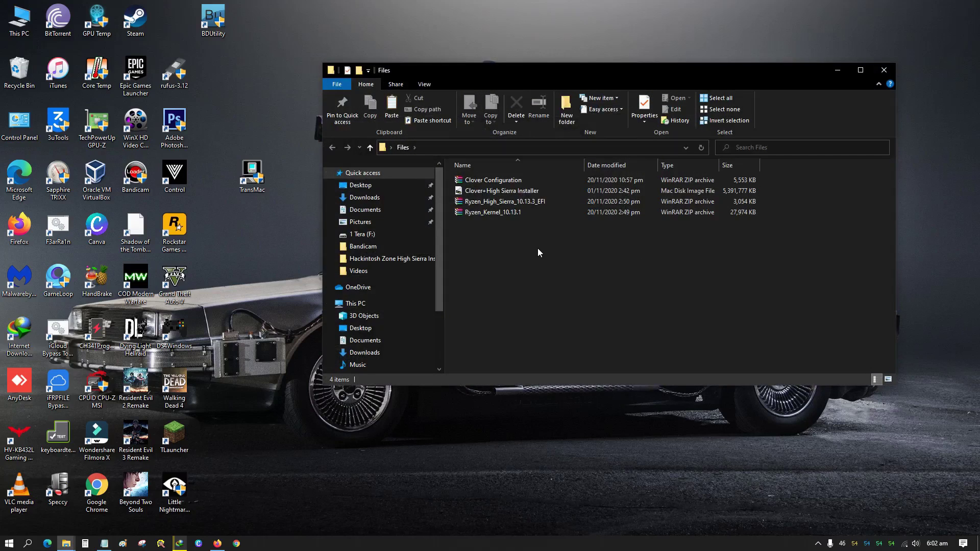
{"action": "left_click", "coordinate": [511, 193]}
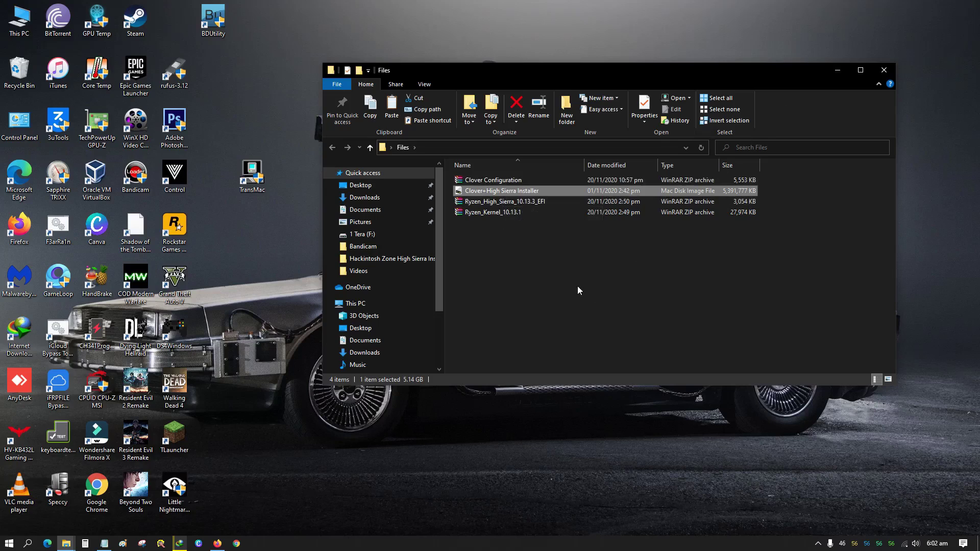
{"action": "left_click", "coordinate": [836, 74]}
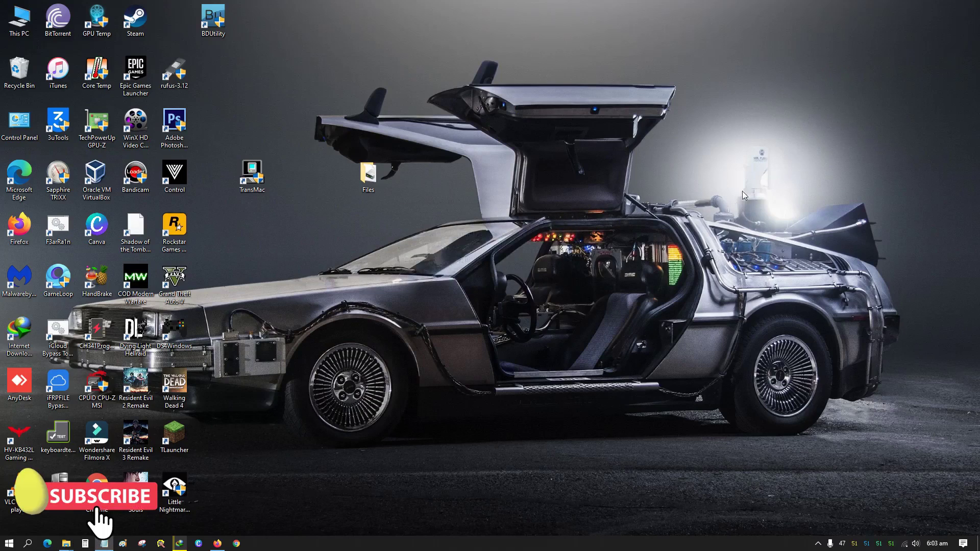
Dismiss the Windows error message about formatting drive G and return to the clear desktop
{"action": "left_click", "coordinate": [102, 254]}
{"action": "left_click", "coordinate": [473, 250]}
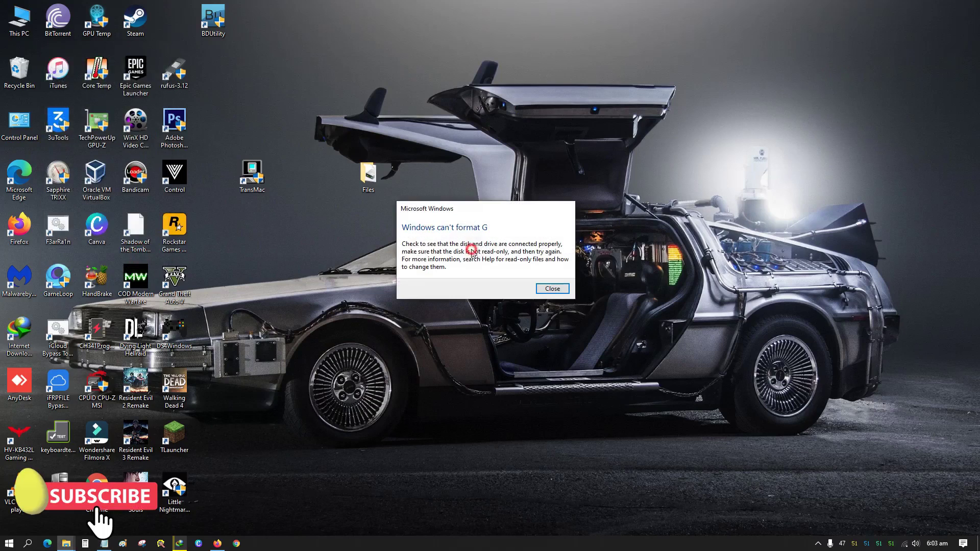
{"action": "left_click", "coordinate": [562, 289]}
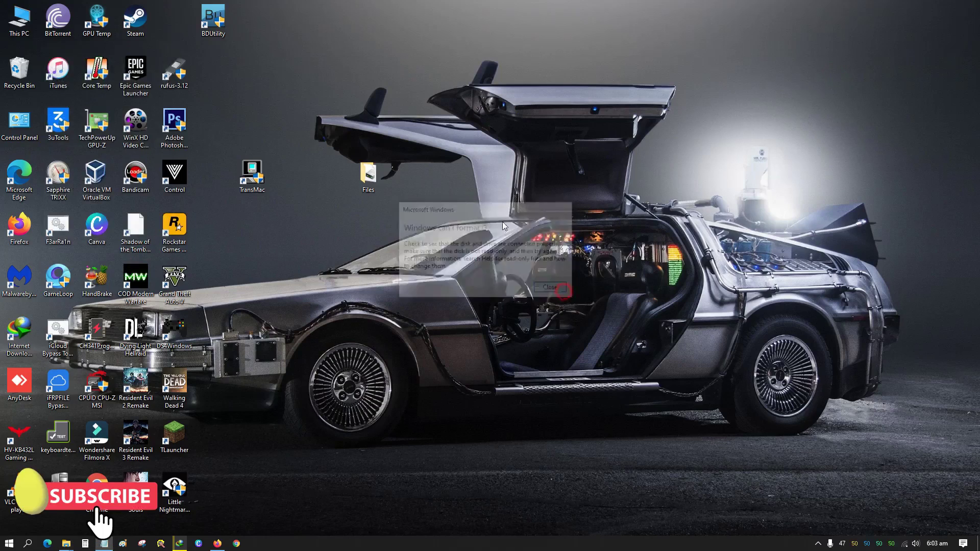
{"action": "right_click", "coordinate": [506, 91]}
{"action": "left_click", "coordinate": [523, 146]}
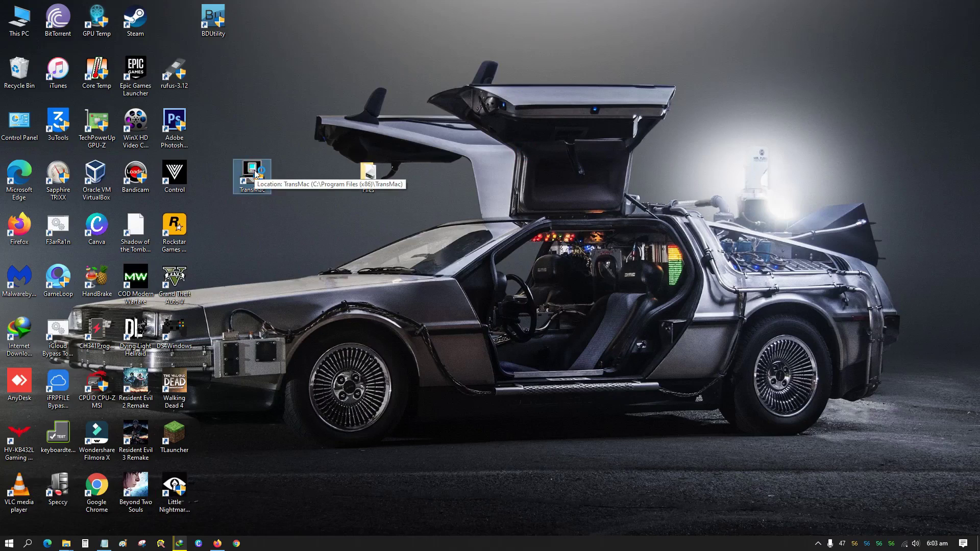
Launch TransMac and format the G:,H: USB flash drive for Mac with the volume name Untitled, accepting the overwrite warnings
{"action": "double_click", "coordinate": [255, 174]}
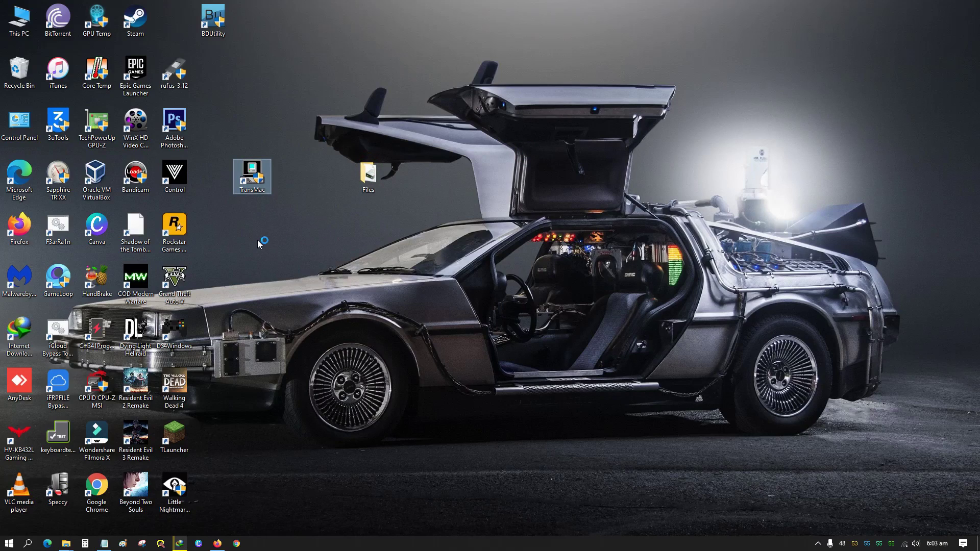
{"action": "left_click_drag", "start_coordinate": [260, 32], "coordinate": [362, 64]}
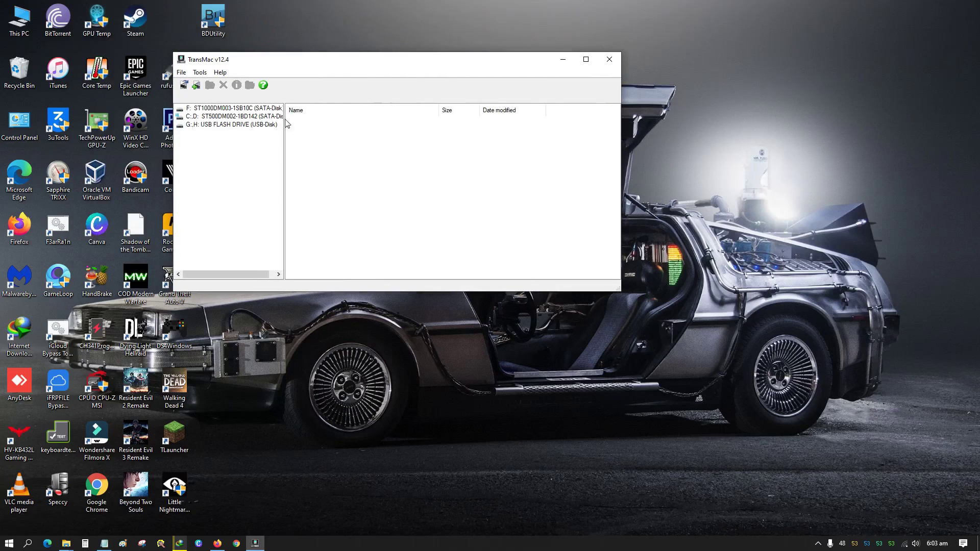
{"action": "right_click", "coordinate": [244, 127]}
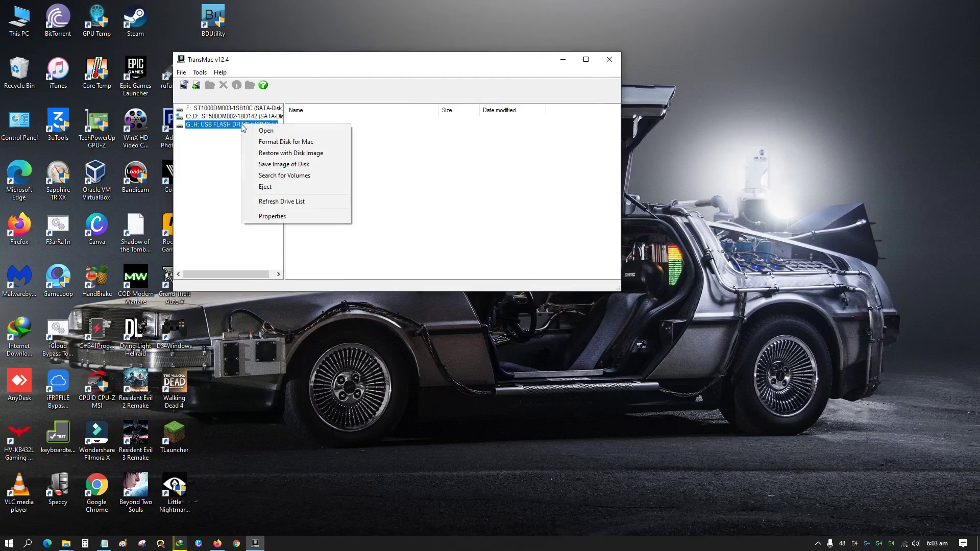
{"action": "left_click", "coordinate": [295, 143]}
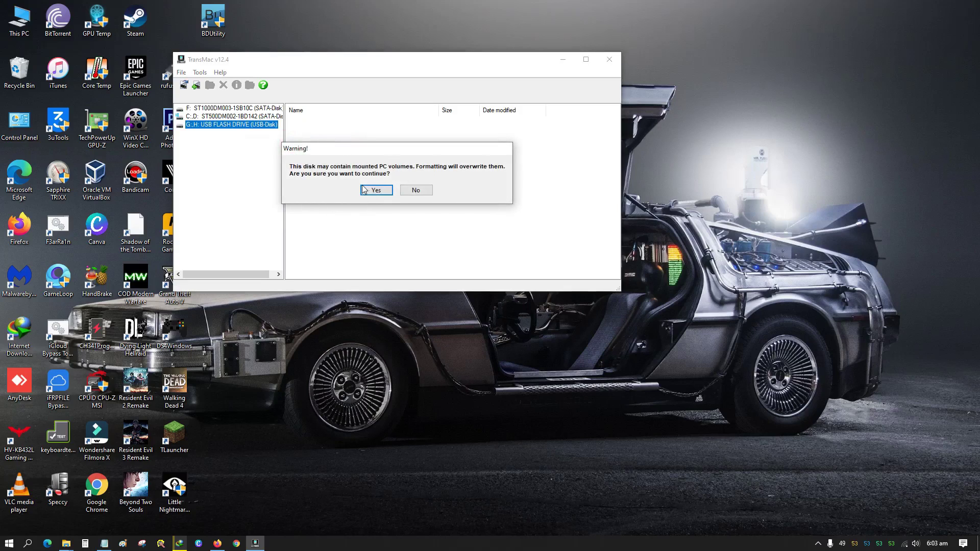
{"action": "left_click", "coordinate": [367, 189]}
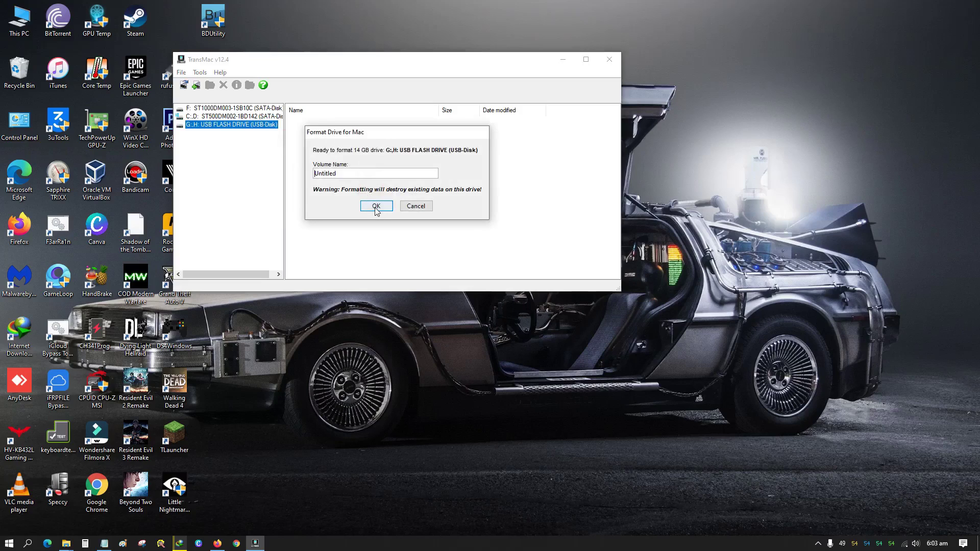
{"action": "left_click", "coordinate": [376, 207]}
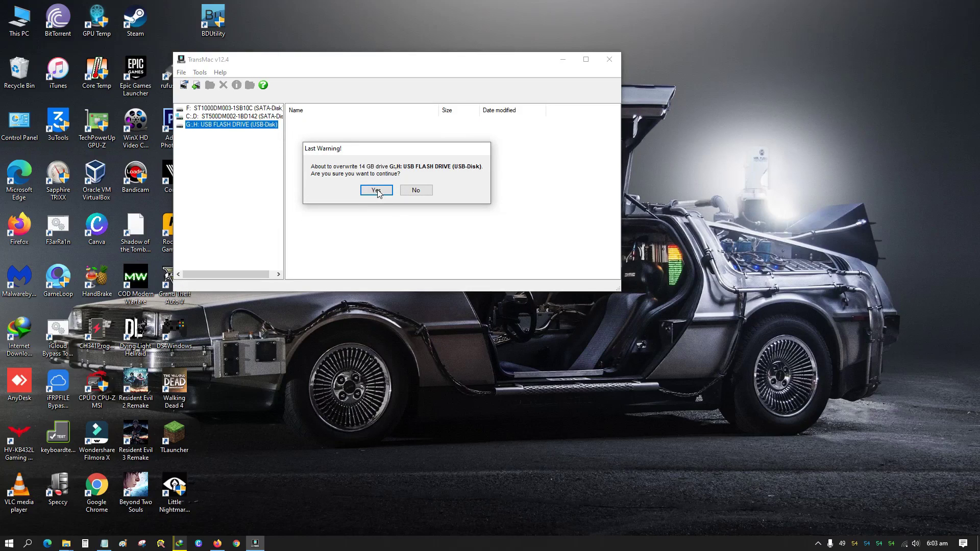
{"action": "left_click", "coordinate": [377, 190]}
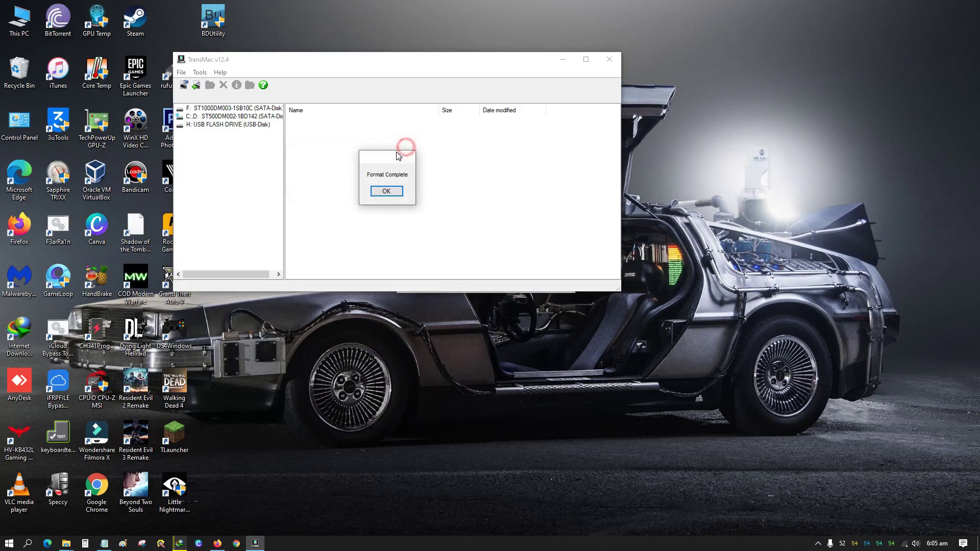
{"action": "left_click", "coordinate": [389, 185]}
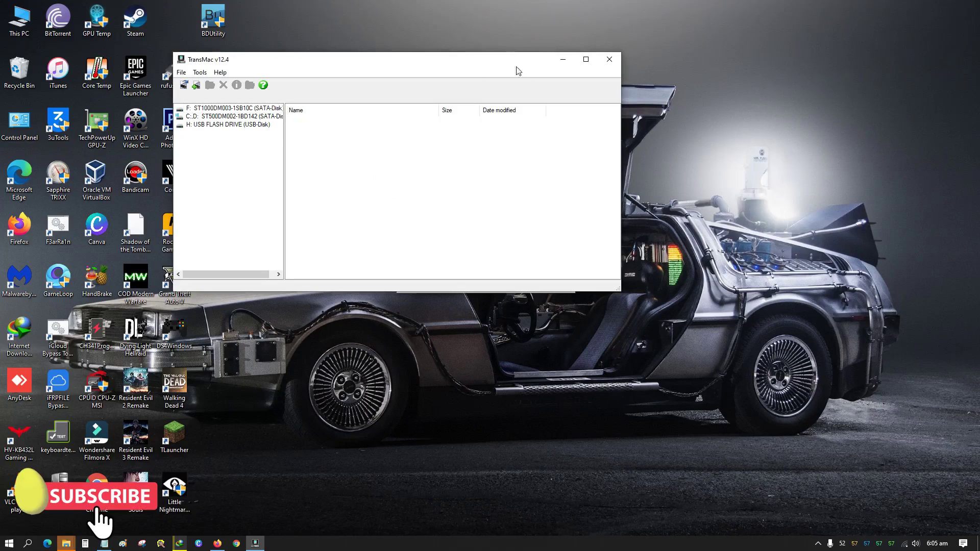
Move the TransMac window aside and decline the Windows request to format the disk in drive H
{"action": "left_click_drag", "start_coordinate": [494, 62], "coordinate": [336, 29]}
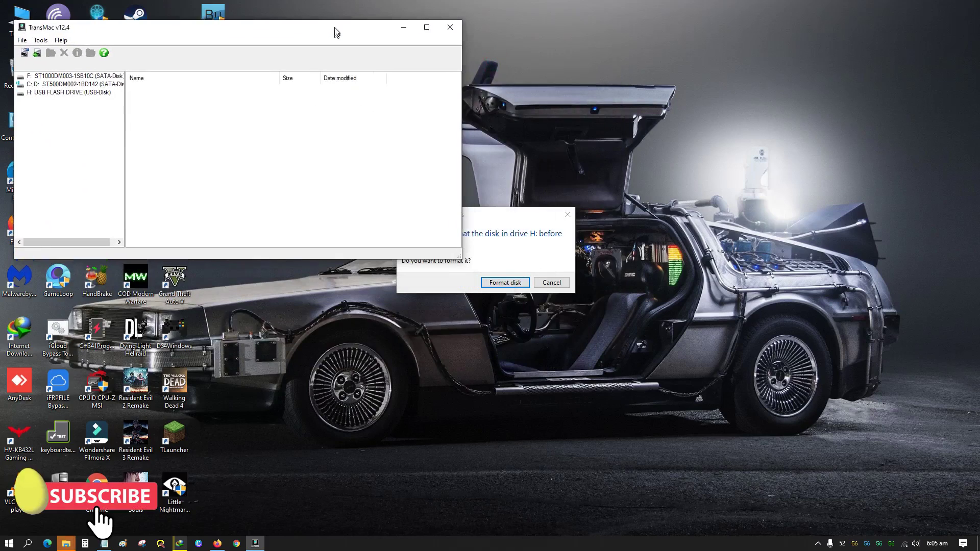
{"action": "left_click", "coordinate": [516, 212]}
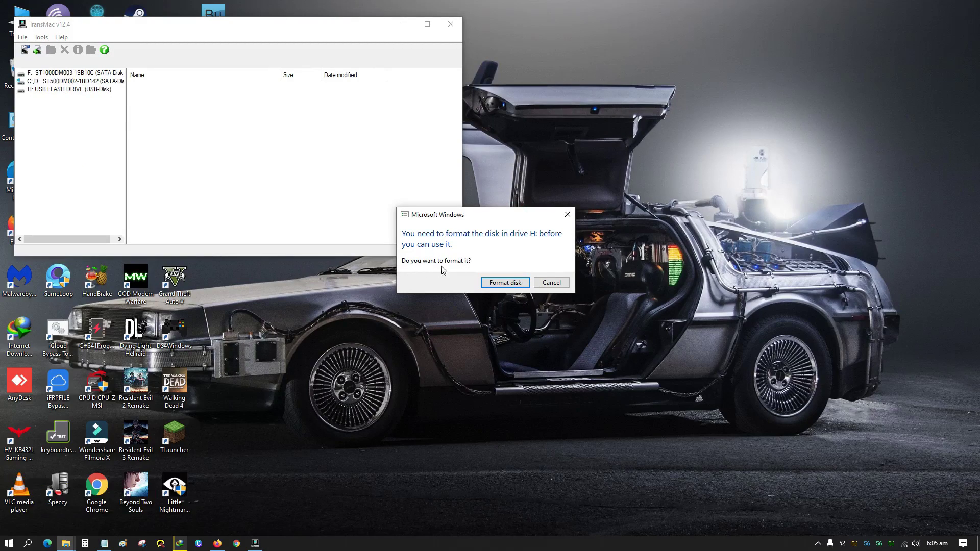
{"action": "left_click", "coordinate": [552, 282]}
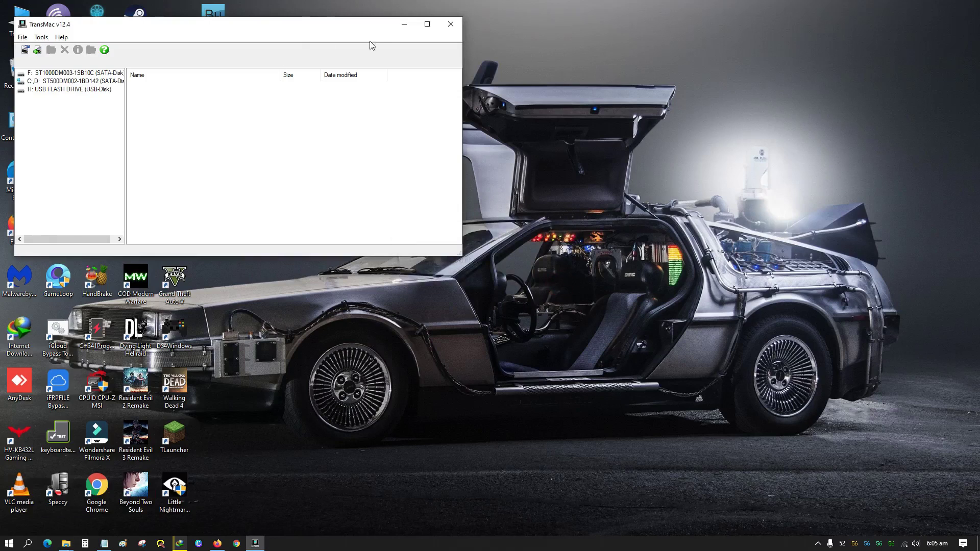
Move the Clover+High Sierra Installer disk image out of the Files folder onto the desktop beside that folder
{"action": "left_click", "coordinate": [403, 24]}
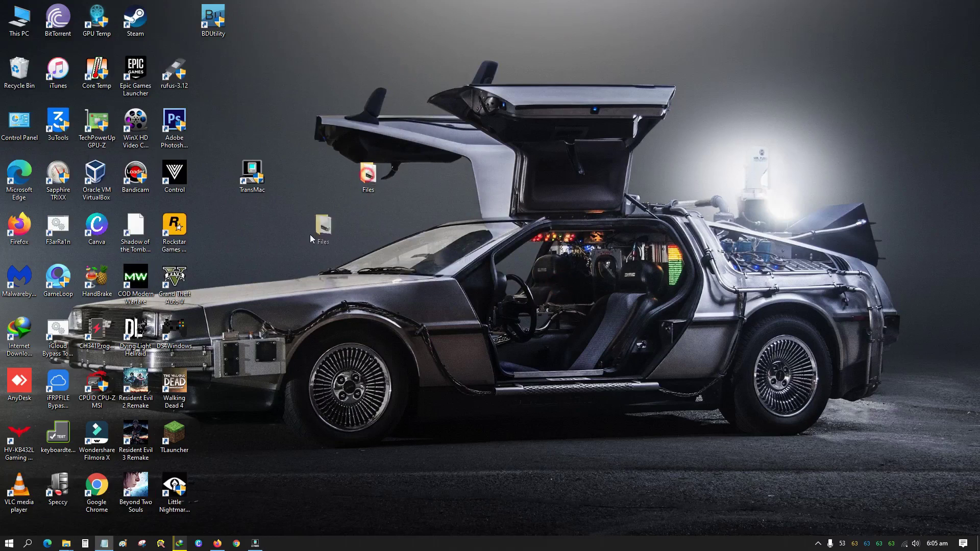
{"action": "left_click_drag", "start_coordinate": [311, 238], "coordinate": [370, 178]}
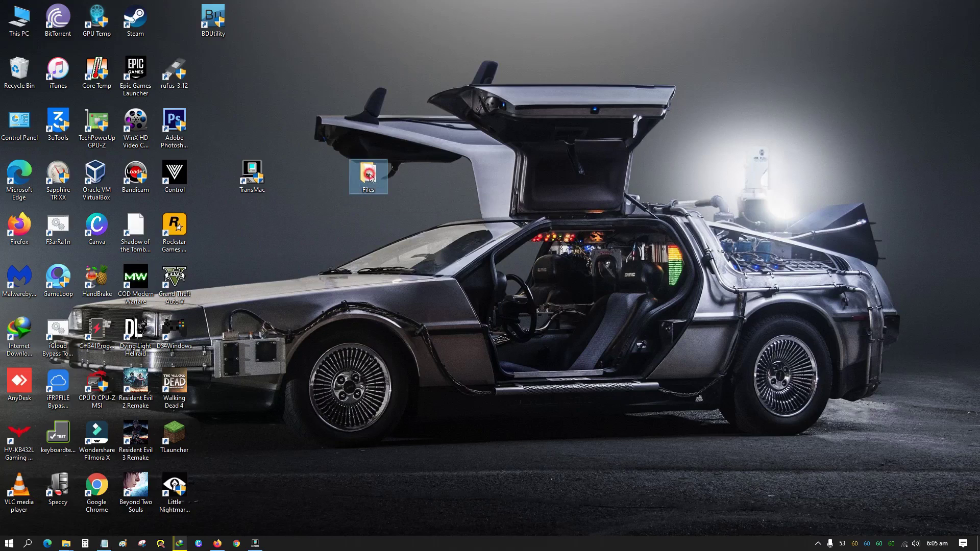
{"action": "double_click", "coordinate": [369, 176]}
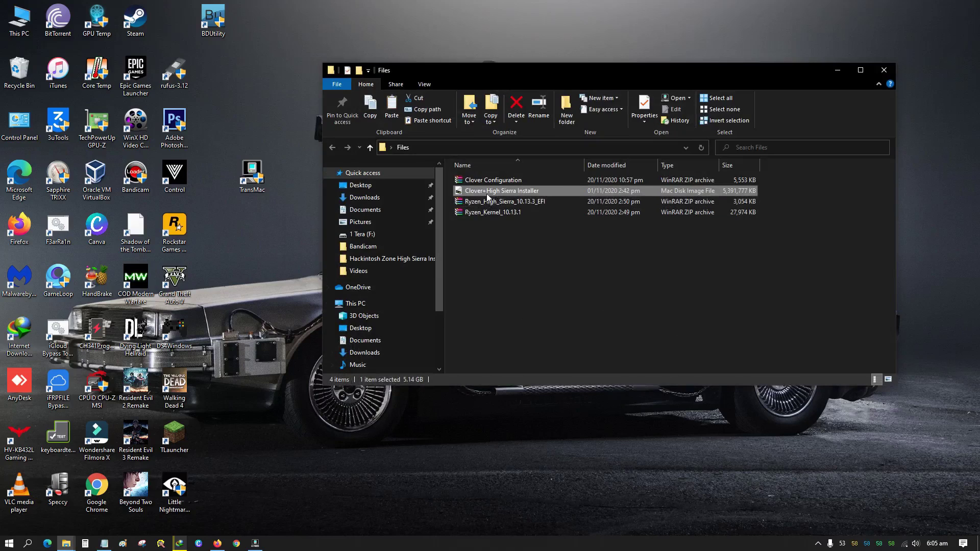
{"action": "left_click_drag", "start_coordinate": [504, 75], "coordinate": [631, 77]}
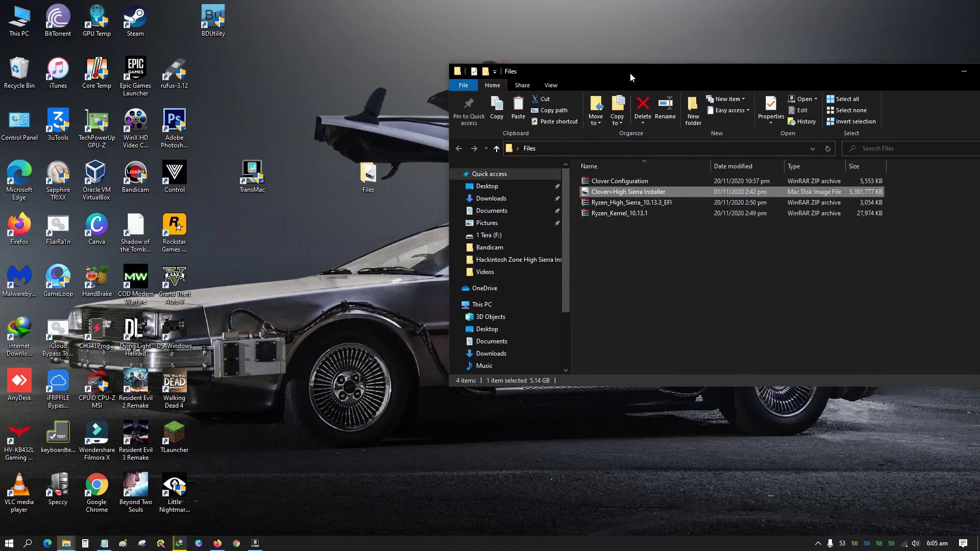
{"action": "left_click_drag", "start_coordinate": [624, 193], "coordinate": [360, 253]}
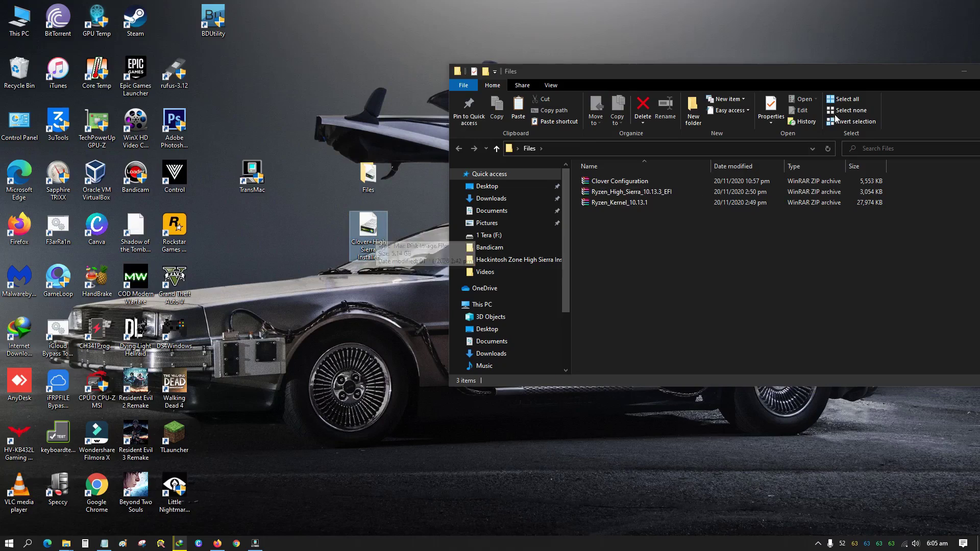
{"action": "left_click_drag", "start_coordinate": [842, 78], "coordinate": [782, 82]}
{"action": "left_click", "coordinate": [905, 76]}
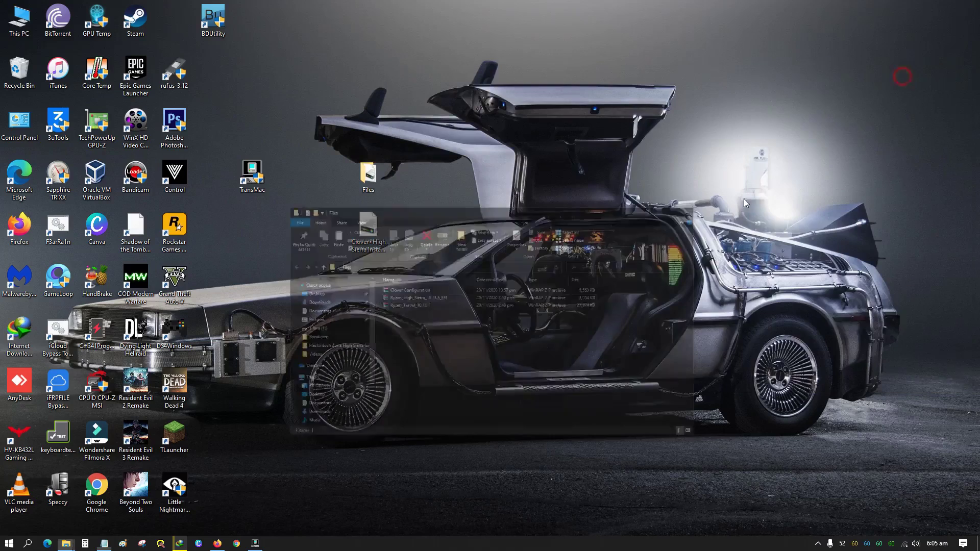
{"action": "left_click_drag", "start_coordinate": [373, 233], "coordinate": [468, 190]}
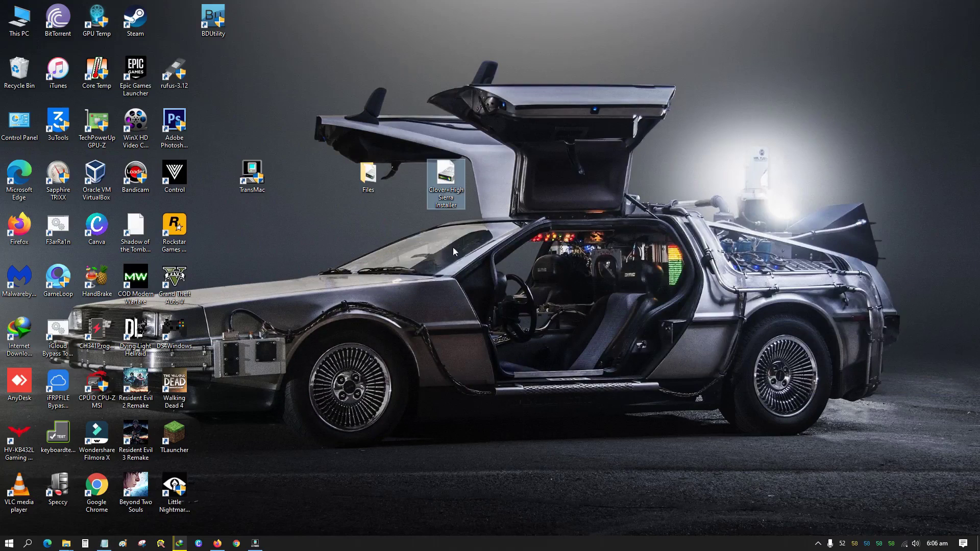
Bring TransMac back and arrange its window and the Clover+High Sierra Installer image so both are visible side by side
{"action": "left_click", "coordinate": [255, 544]}
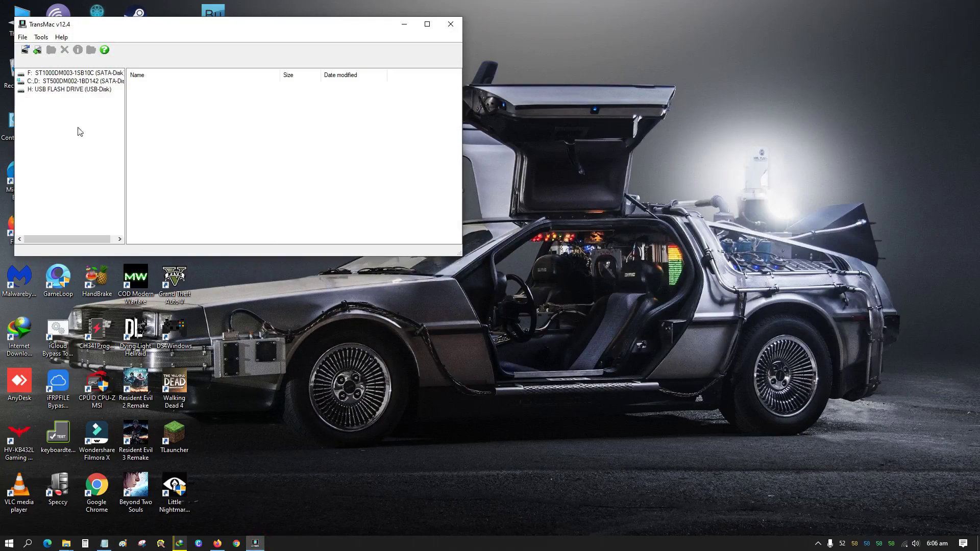
{"action": "left_click_drag", "start_coordinate": [157, 36], "coordinate": [204, 71]}
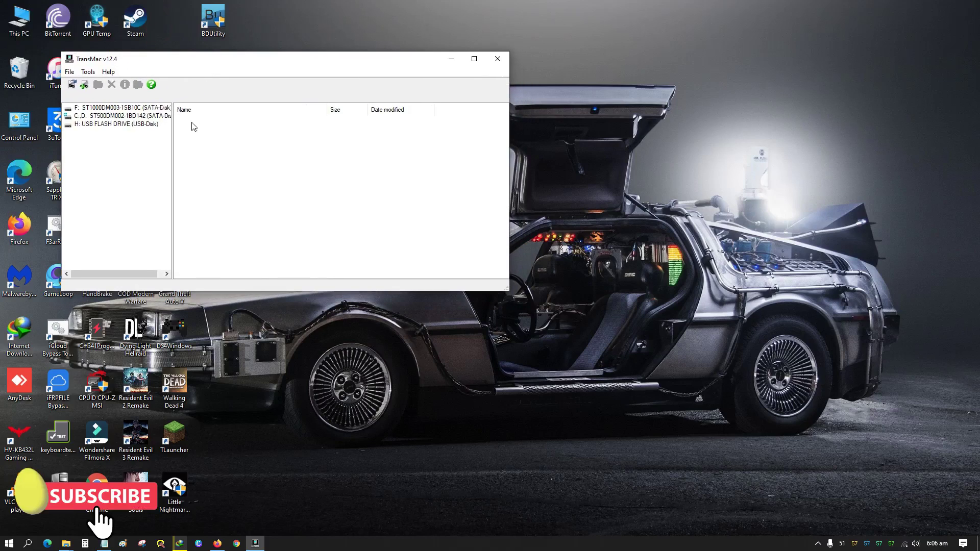
{"action": "right_click", "coordinate": [139, 127]}
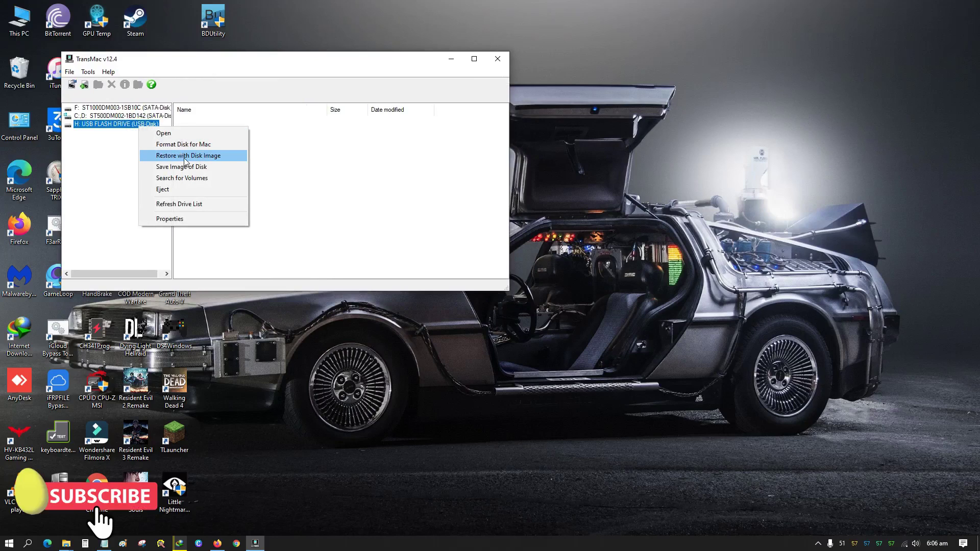
{"action": "left_click", "coordinate": [329, 71]}
{"action": "left_click_drag", "start_coordinate": [329, 64], "coordinate": [261, 67]}
{"action": "left_click_drag", "start_coordinate": [450, 184], "coordinate": [498, 191]}
{"action": "left_click_drag", "start_coordinate": [299, 61], "coordinate": [354, 38]}
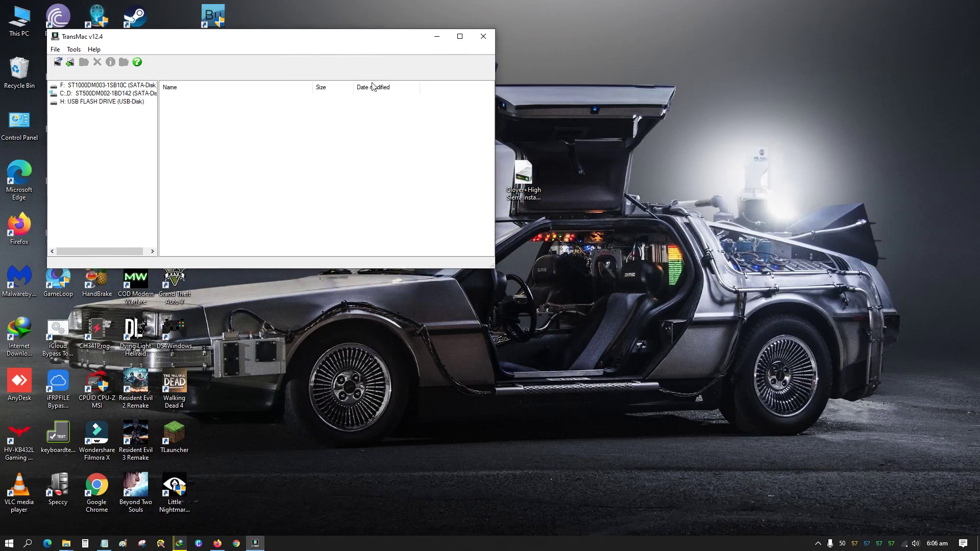
{"action": "left_click", "coordinate": [540, 196]}
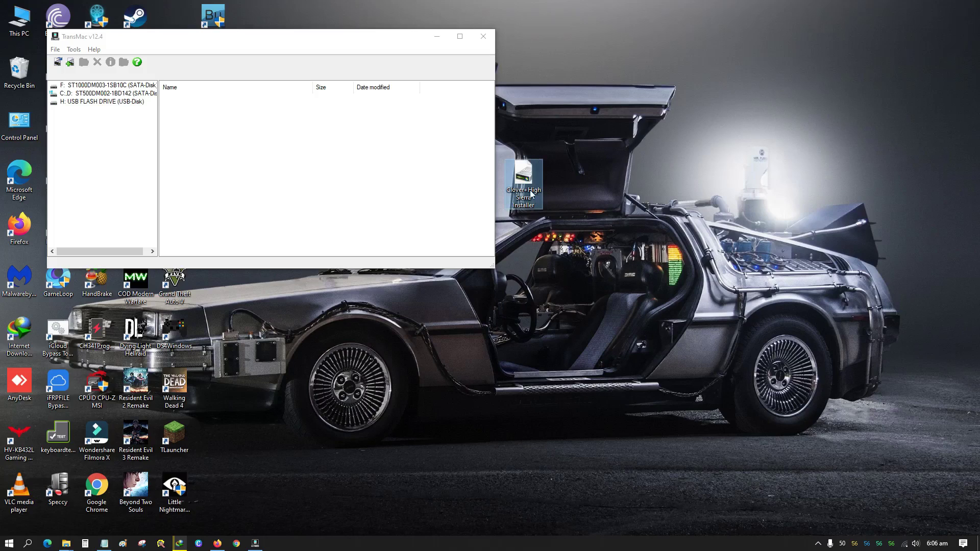
{"action": "mouse_move", "coordinate": [525, 200]}
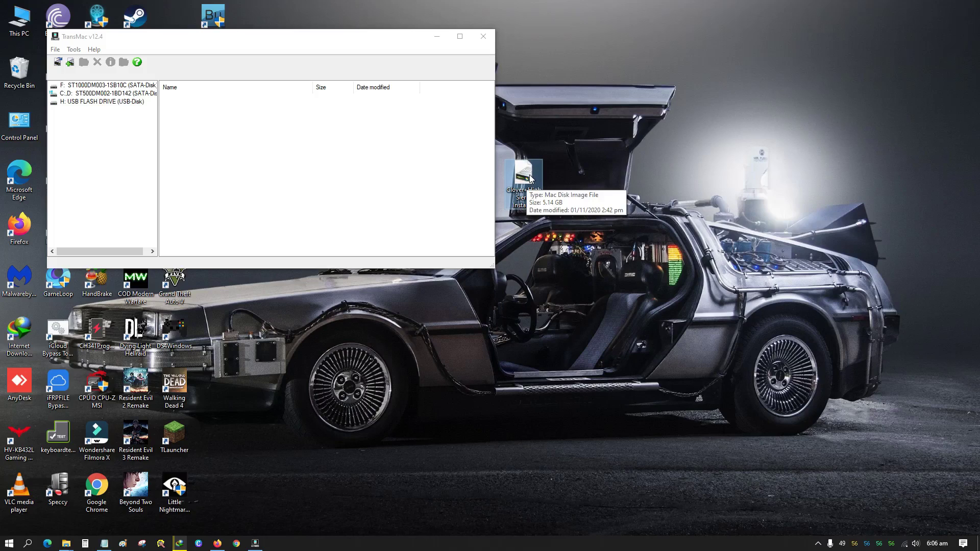
Set up a disk image restore to the H: USB flash drive using Clover+High Sierra Installer.dmg from the desktop, accepting the mounted-volume warning
{"action": "left_click", "coordinate": [189, 46]}
{"action": "right_click", "coordinate": [113, 102]}
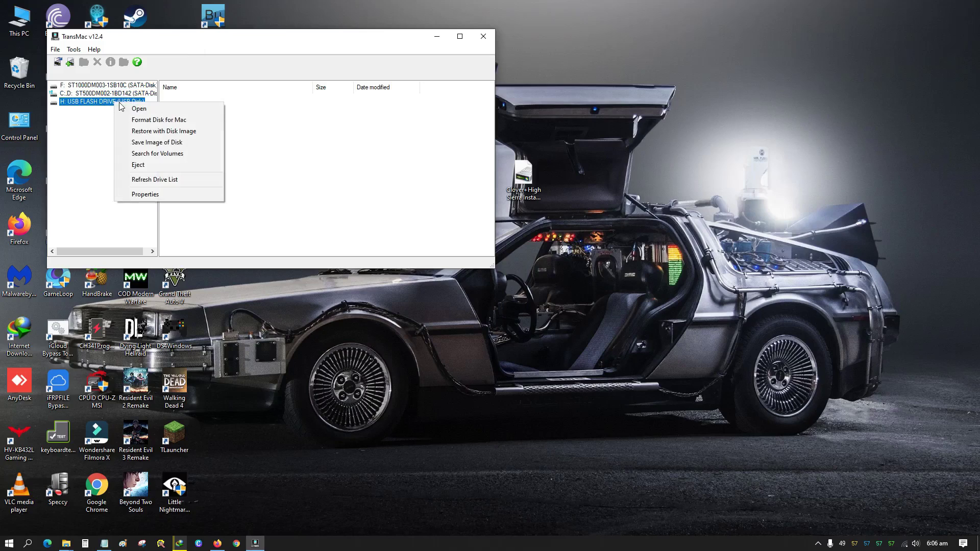
{"action": "left_click", "coordinate": [190, 132]}
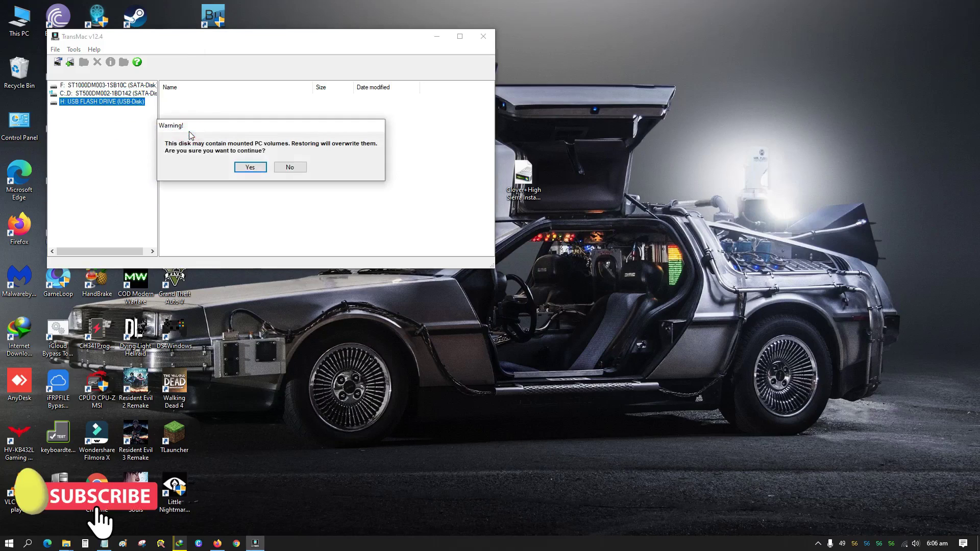
{"action": "left_click", "coordinate": [250, 168]}
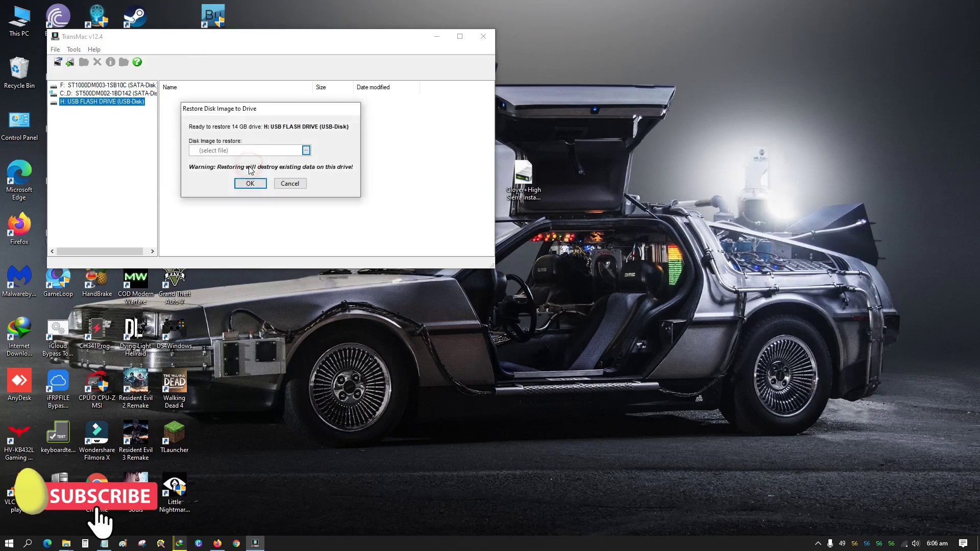
{"action": "left_click", "coordinate": [306, 151]}
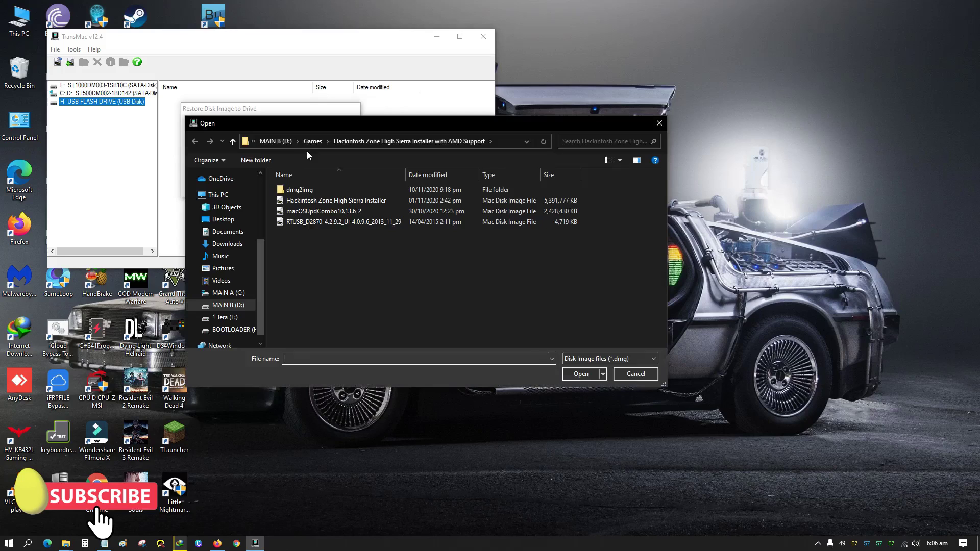
{"action": "left_click", "coordinate": [223, 219]}
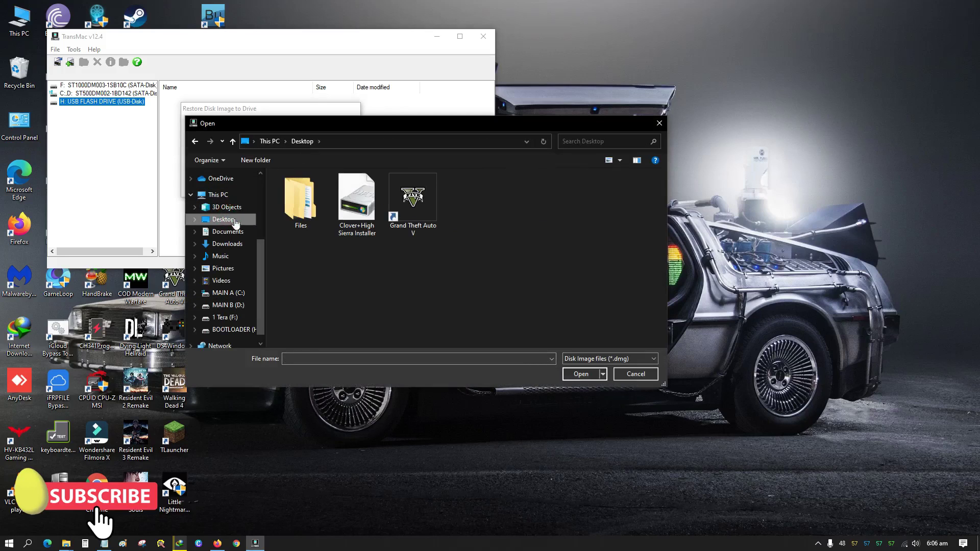
{"action": "left_click", "coordinate": [357, 202]}
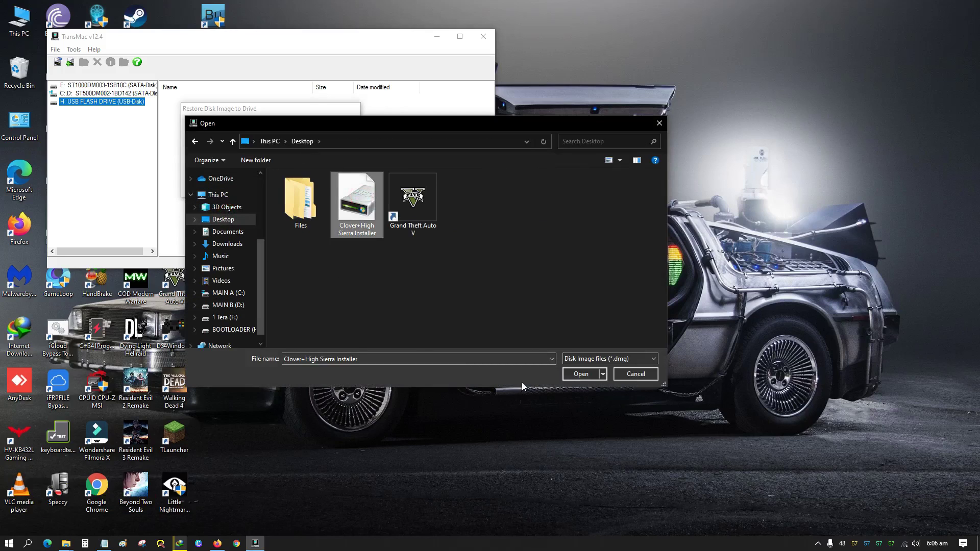
{"action": "left_click", "coordinate": [582, 375]}
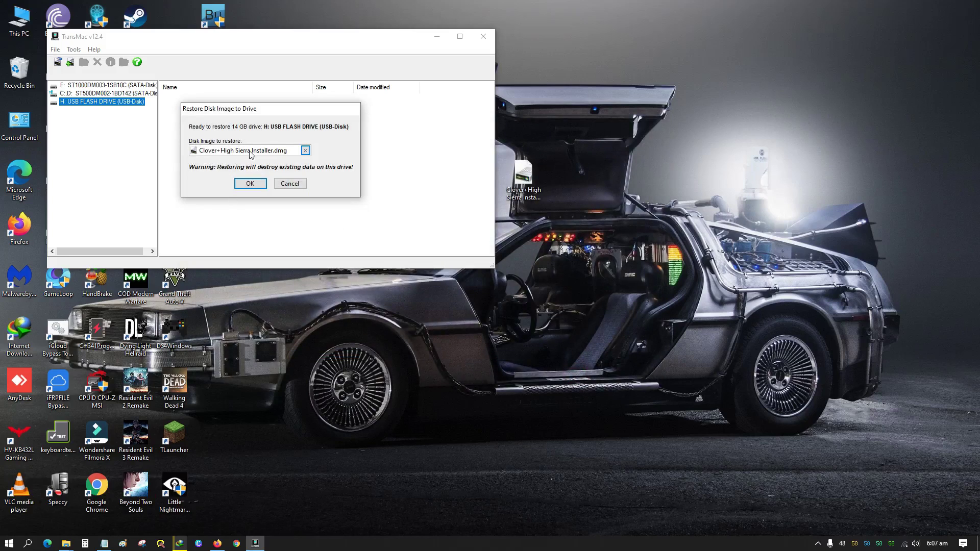
Restore the image to the USB flash drive, accepting the final overwrite warning and acknowledging completion
{"action": "left_click", "coordinate": [250, 184]}
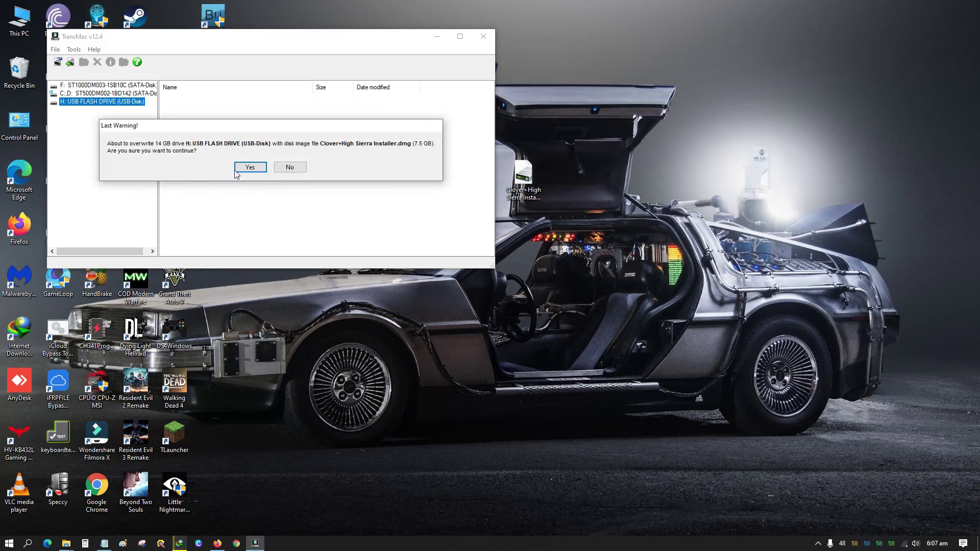
{"action": "left_click", "coordinate": [253, 167]}
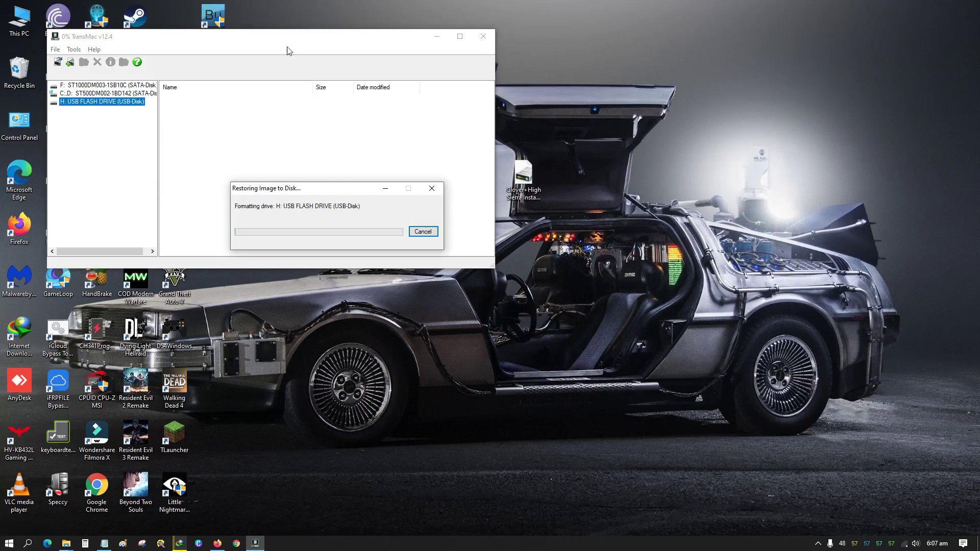
{"action": "left_click_drag", "start_coordinate": [331, 189], "coordinate": [307, 149]}
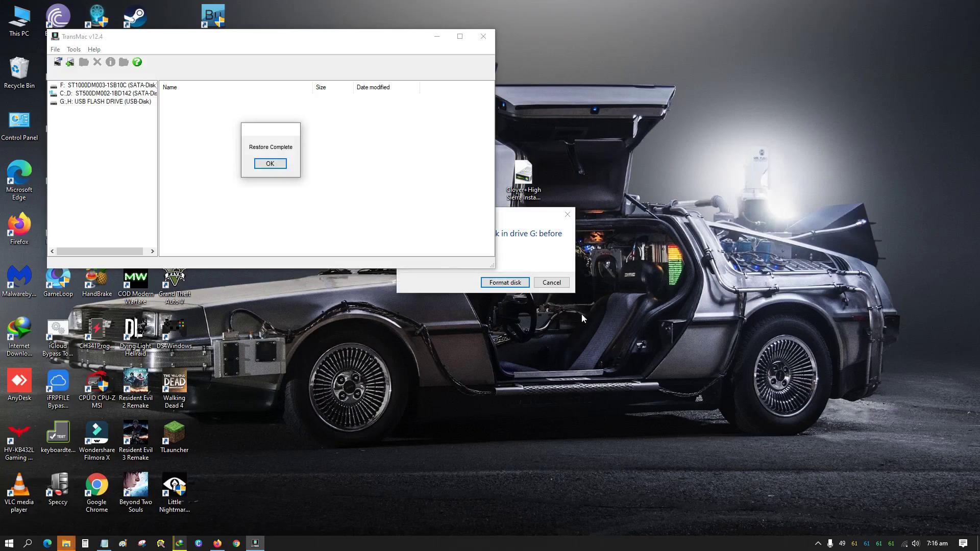
{"action": "left_click", "coordinate": [277, 165]}
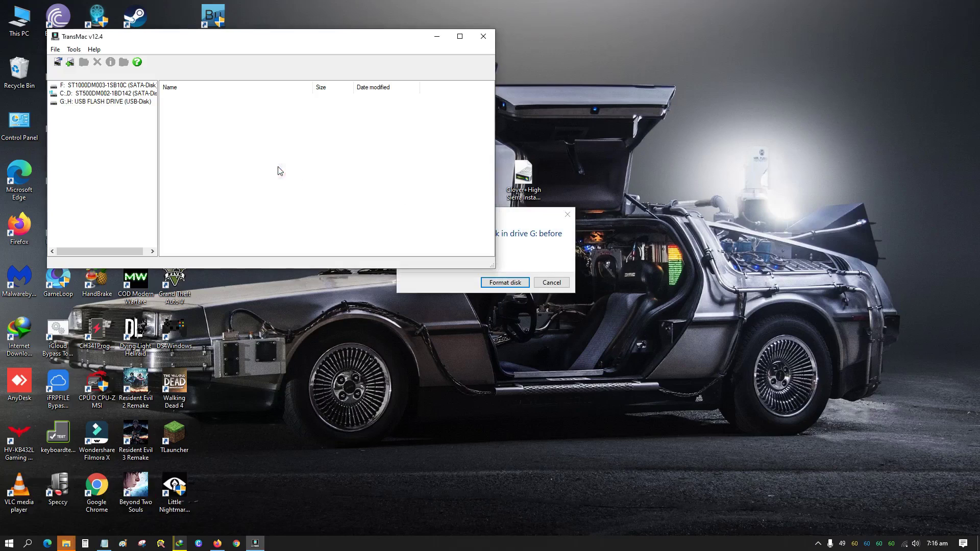
Decline the Windows request to format the disk in drive G and close TransMac
{"action": "left_click", "coordinate": [519, 254]}
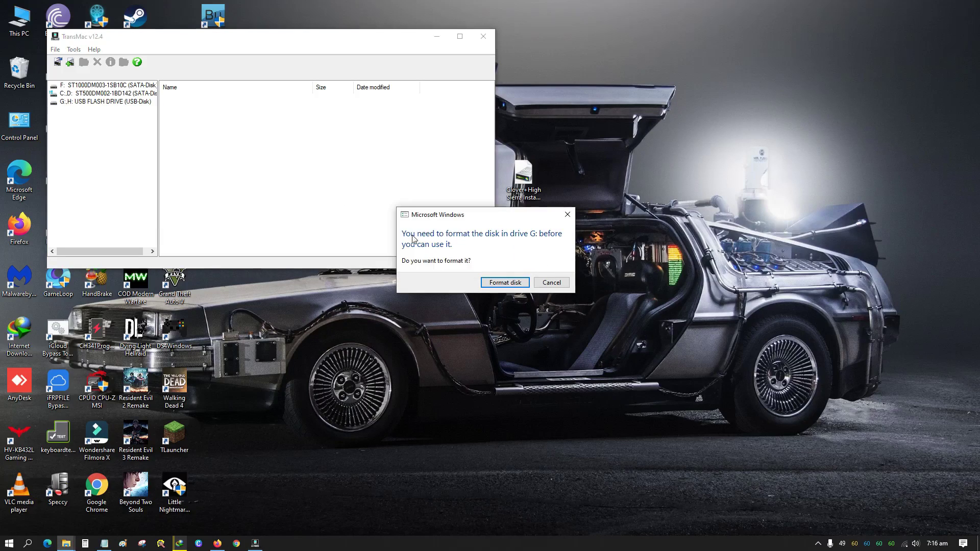
{"action": "left_click_drag", "start_coordinate": [486, 215], "coordinate": [484, 216]}
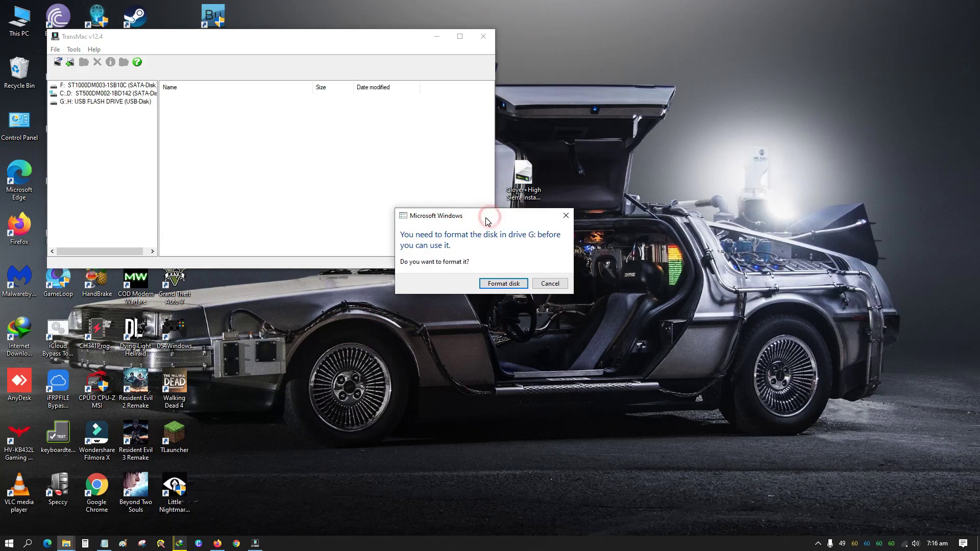
{"action": "left_click", "coordinate": [557, 283]}
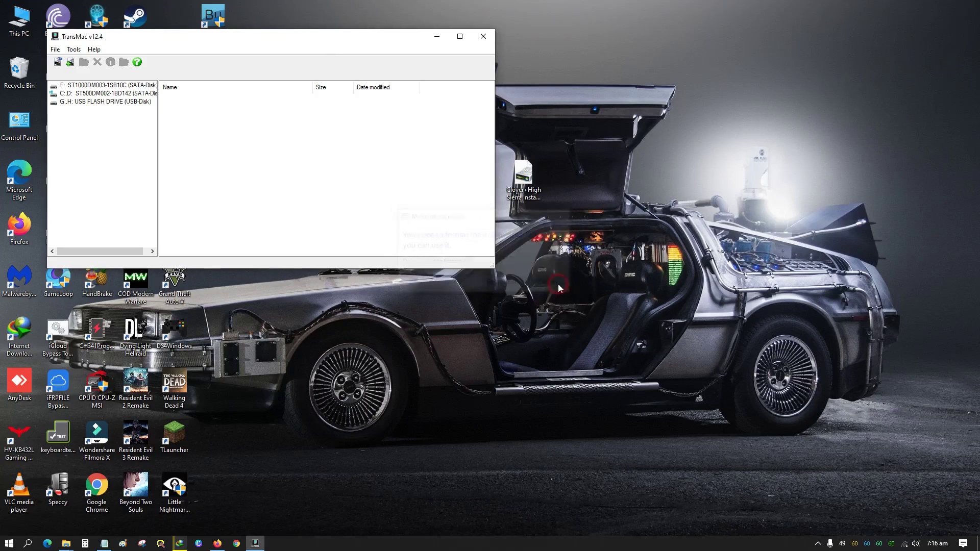
{"action": "left_click", "coordinate": [484, 37]}
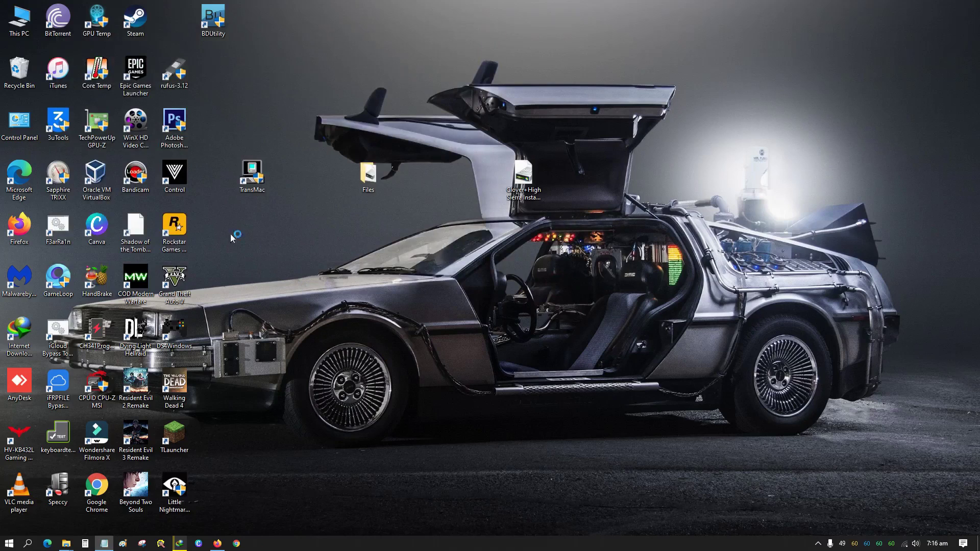
Open This PC, reposition its window, and show the contents of the BOOTLOADER (H:) drive
{"action": "left_click", "coordinate": [24, 24]}
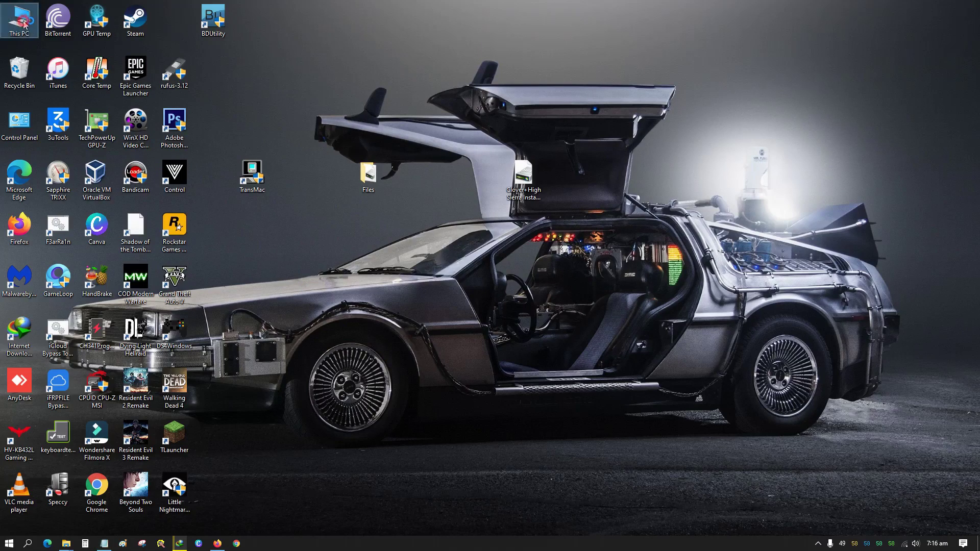
{"action": "double_click", "coordinate": [24, 24]}
{"action": "left_click", "coordinate": [619, 91]}
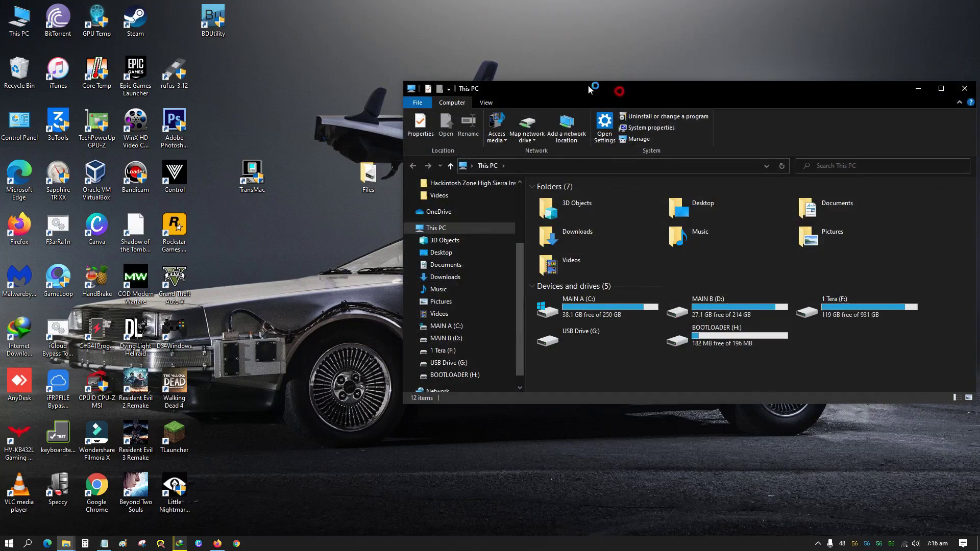
{"action": "left_click_drag", "start_coordinate": [589, 90], "coordinate": [512, 66]}
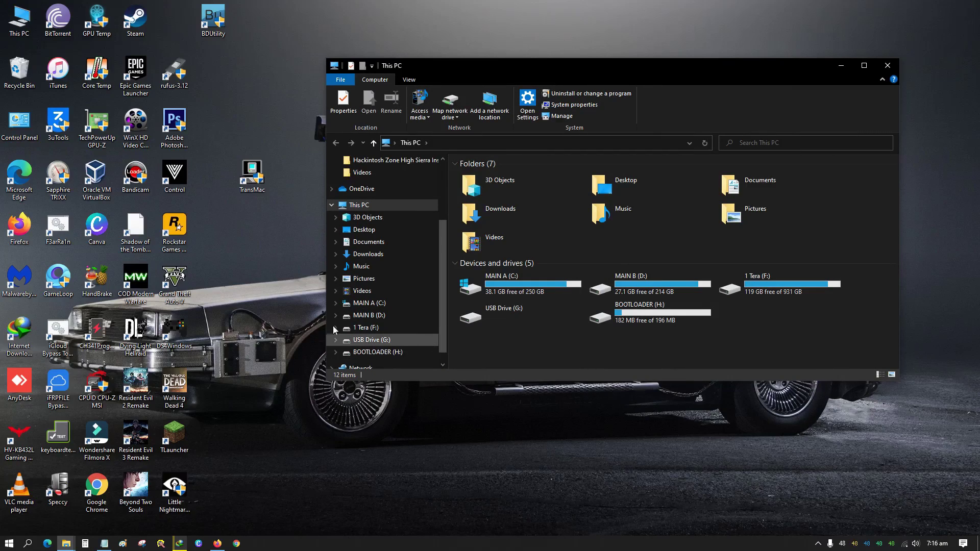
{"action": "left_click", "coordinate": [398, 352]}
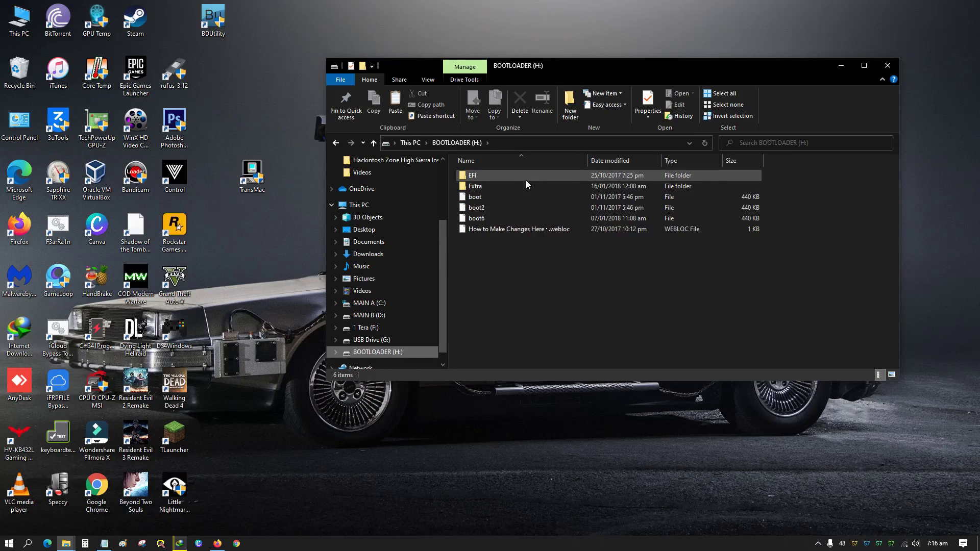
Try to open USB Drive (G:), decline formatting it, and return to the BOOTLOADER (H:) drive
{"action": "left_click", "coordinate": [393, 338]}
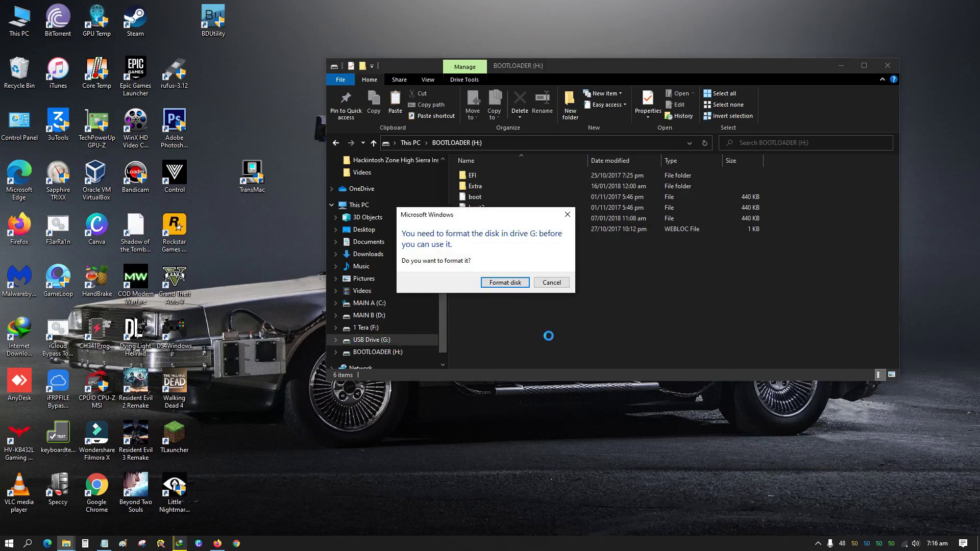
{"action": "left_click", "coordinate": [552, 283]}
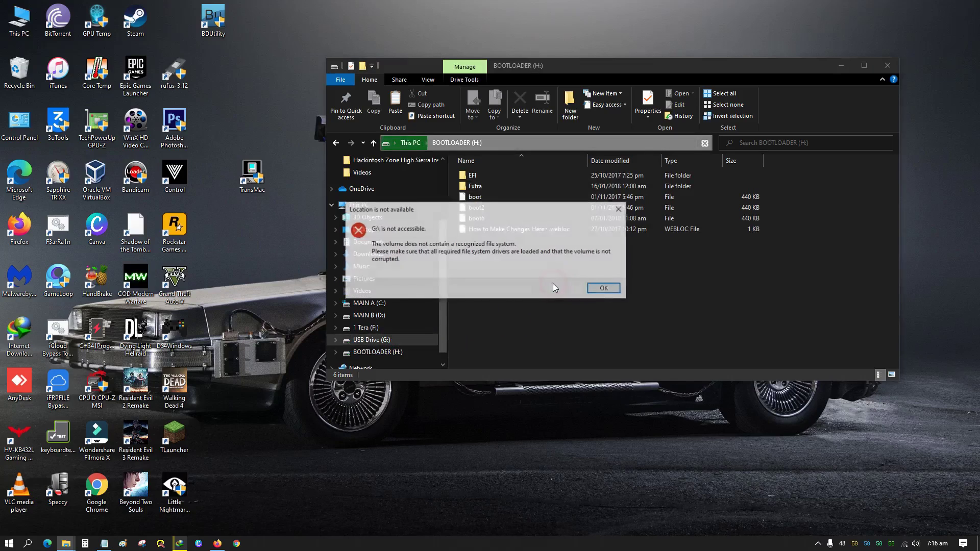
{"action": "left_click", "coordinate": [620, 209]}
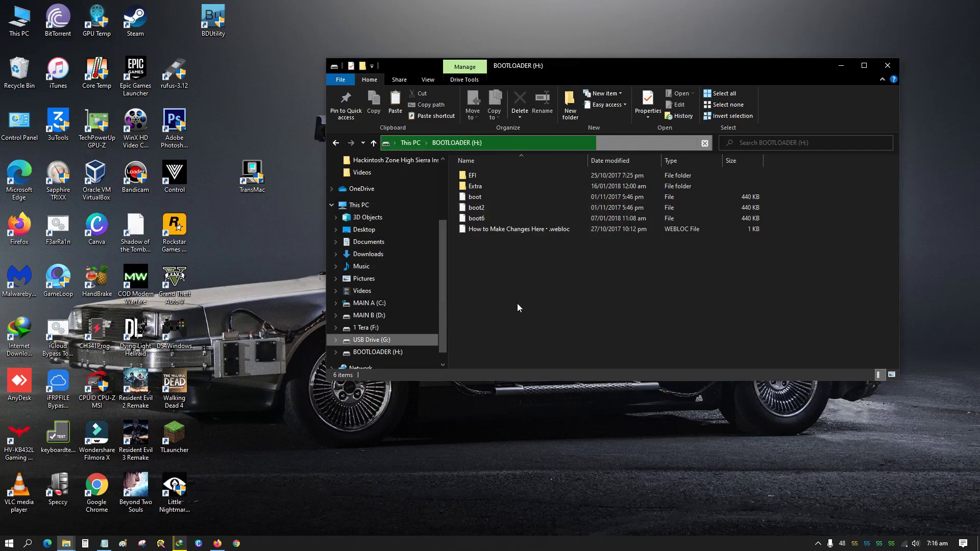
{"action": "left_click", "coordinate": [412, 357]}
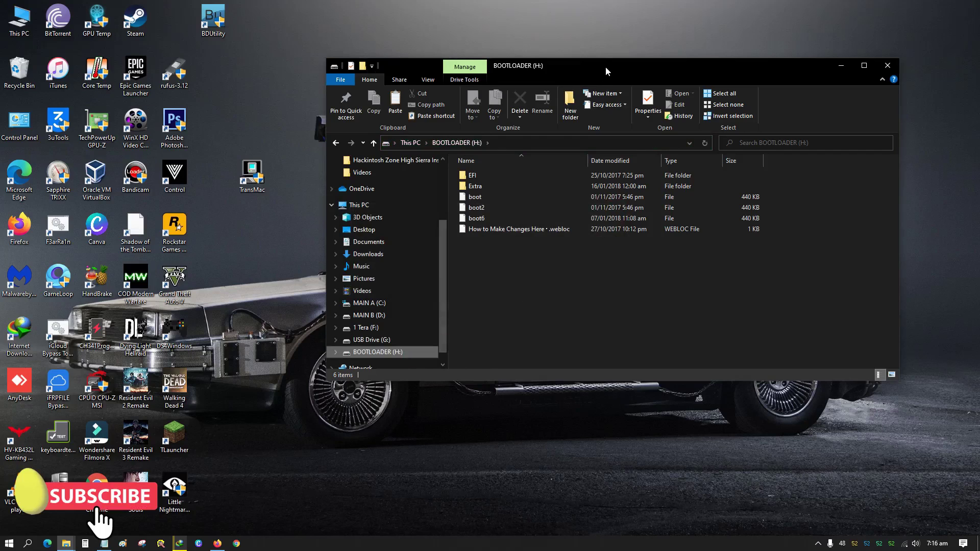
Minimize the BOOTLOADER (H:) window and open the Files folder from the desktop
{"action": "left_click_drag", "start_coordinate": [607, 71], "coordinate": [347, 112]}
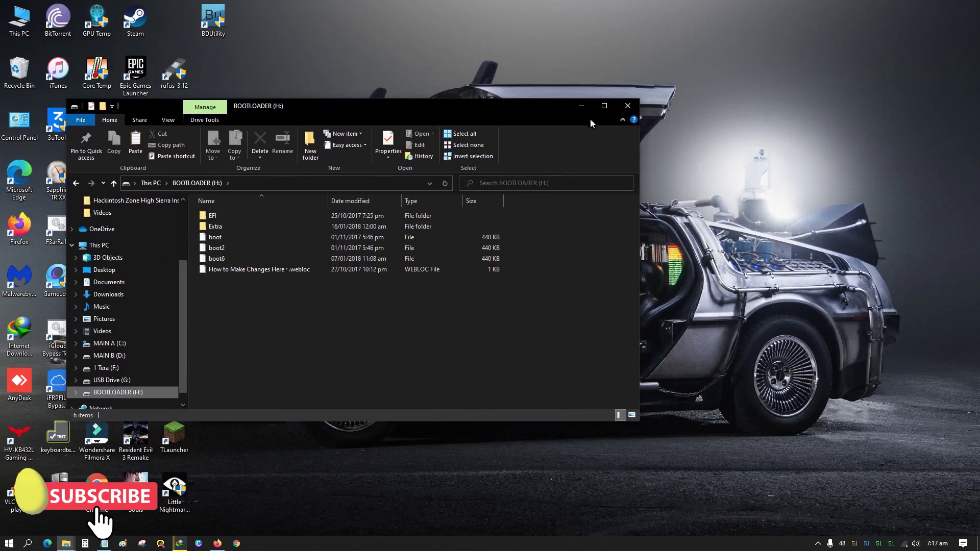
{"action": "left_click", "coordinate": [581, 105]}
{"action": "double_click", "coordinate": [369, 184]}
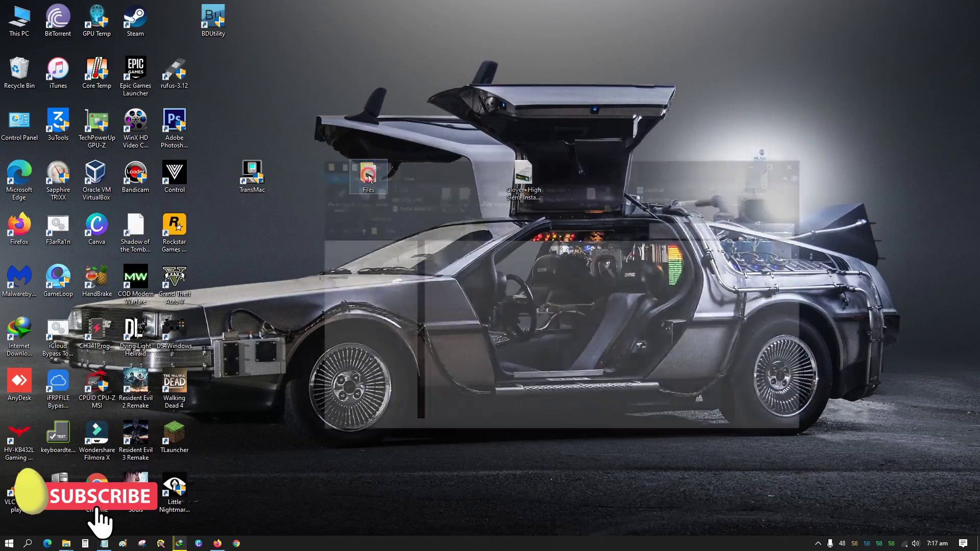
{"action": "left_click_drag", "start_coordinate": [632, 80], "coordinate": [683, 57]}
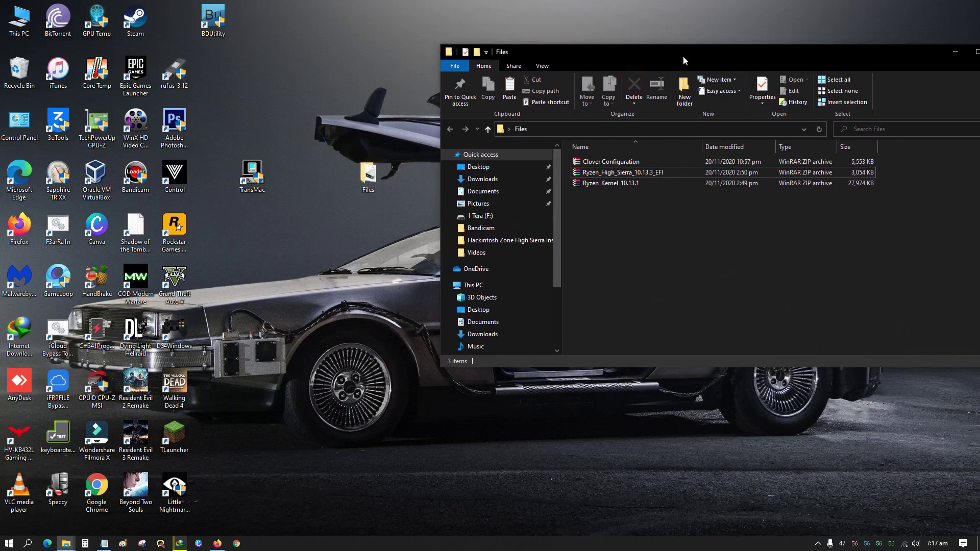
Extract the EFI folder from the Ryzen_High_Sierra_10.13.3_EFI archive to the desktop, then close the archive and minimize the Files window
{"action": "double_click", "coordinate": [615, 172]}
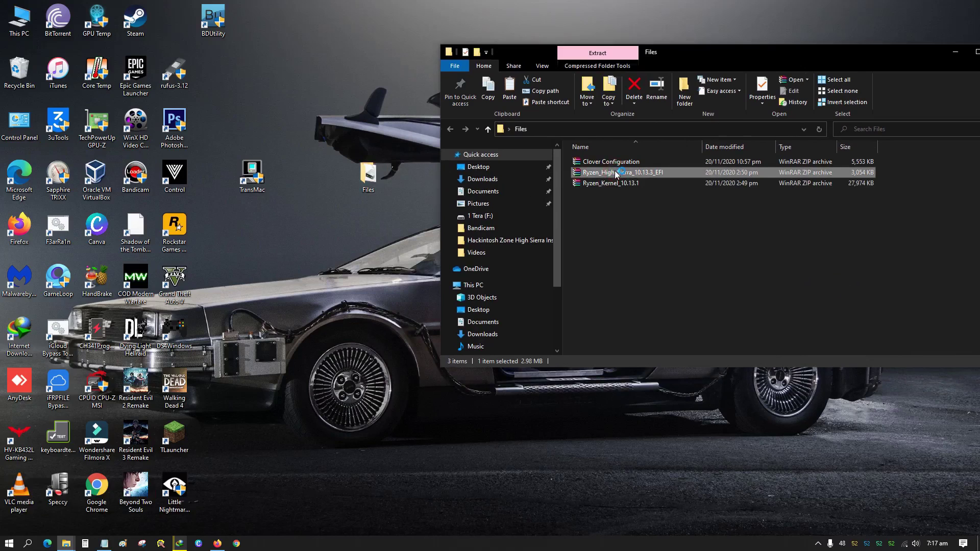
{"action": "left_click", "coordinate": [467, 163]}
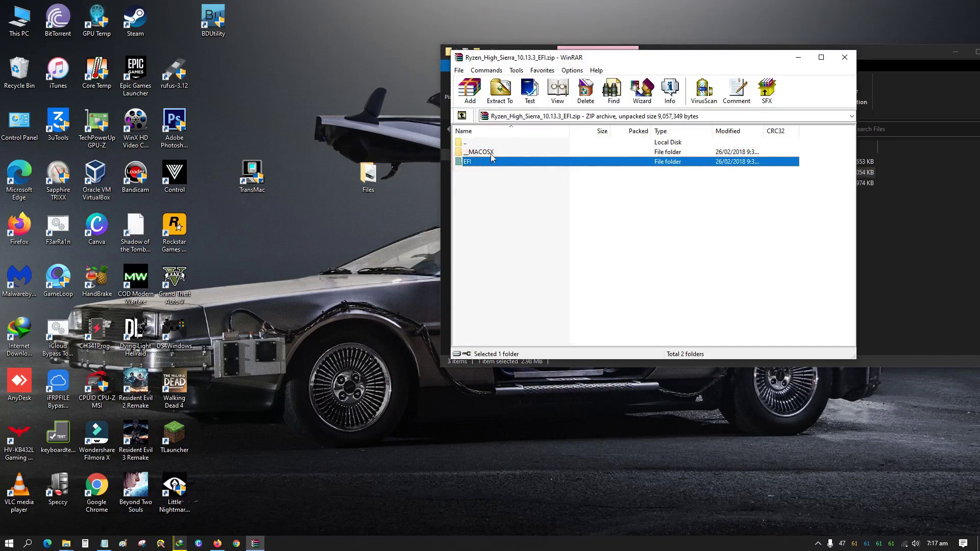
{"action": "left_click", "coordinate": [500, 90]}
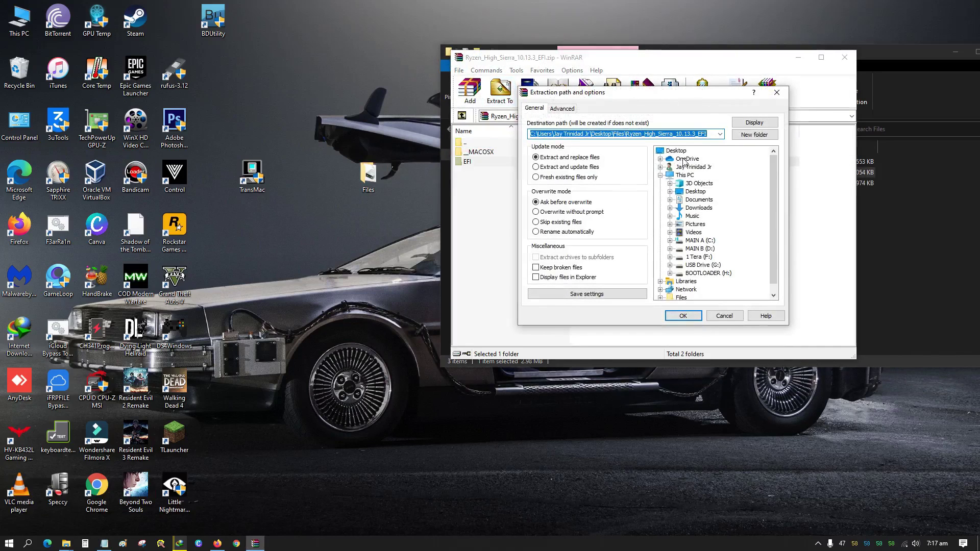
{"action": "left_click", "coordinate": [678, 151]}
{"action": "left_click", "coordinate": [684, 316]}
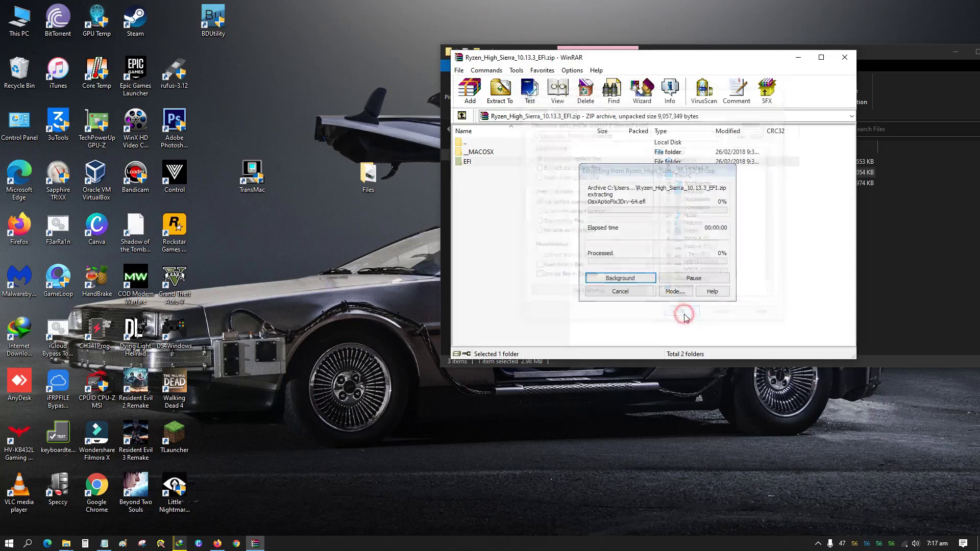
{"action": "left_click", "coordinate": [844, 59]}
{"action": "left_click", "coordinate": [955, 52]}
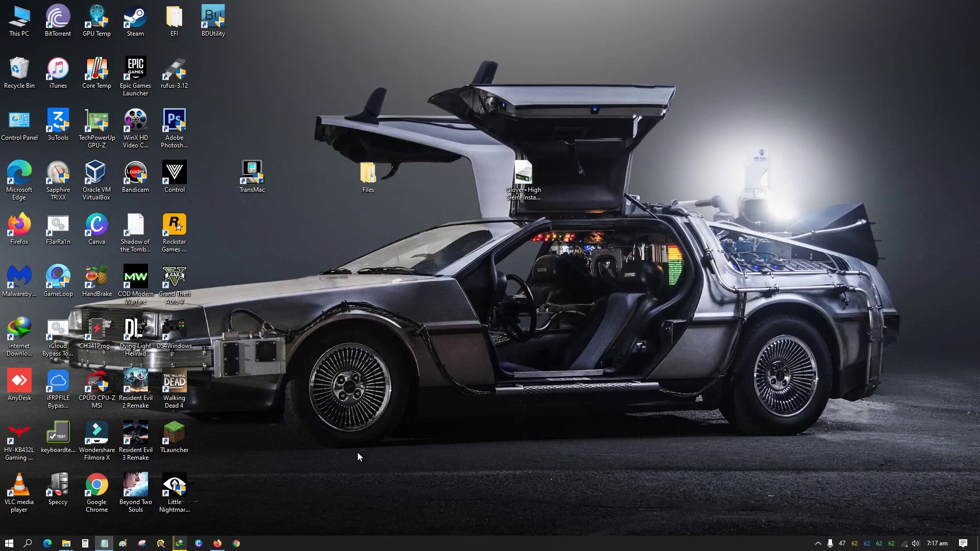
Copy the EFI folder from the desktop to the BOOTLOADER (H:) drive, replacing the files with the same names, and minimize the drive's window
{"action": "left_click_drag", "start_coordinate": [174, 21], "coordinate": [327, 72]}
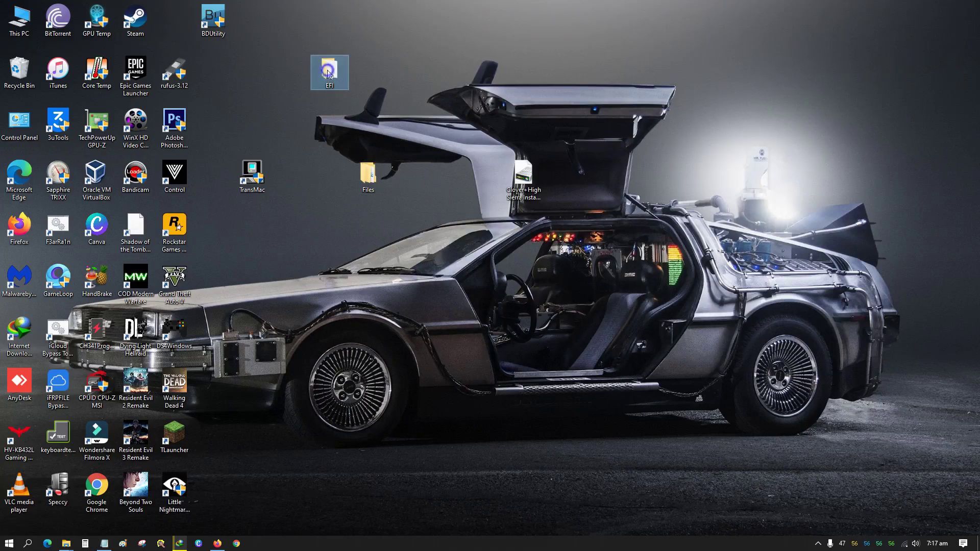
{"action": "right_click", "coordinate": [328, 74]}
{"action": "left_click", "coordinate": [337, 302]}
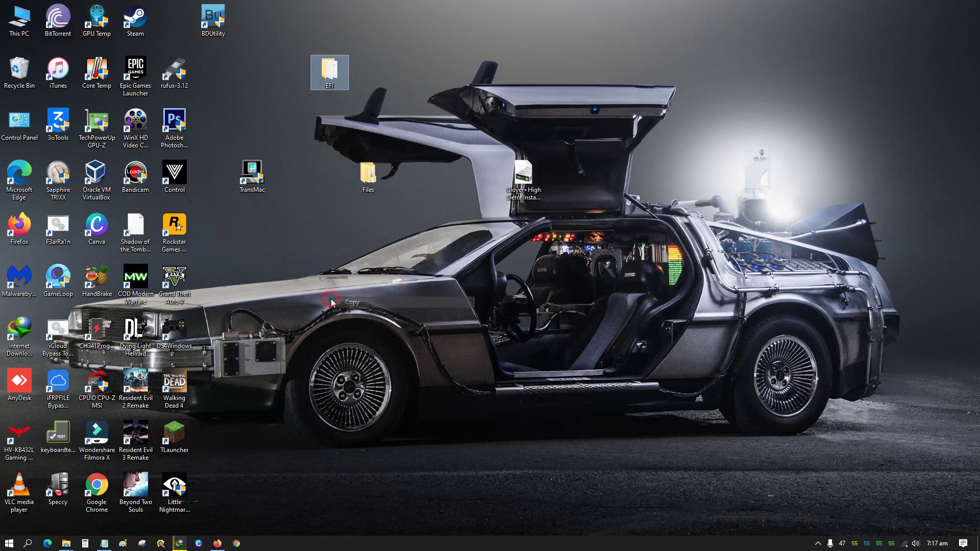
{"action": "left_click", "coordinate": [65, 544]}
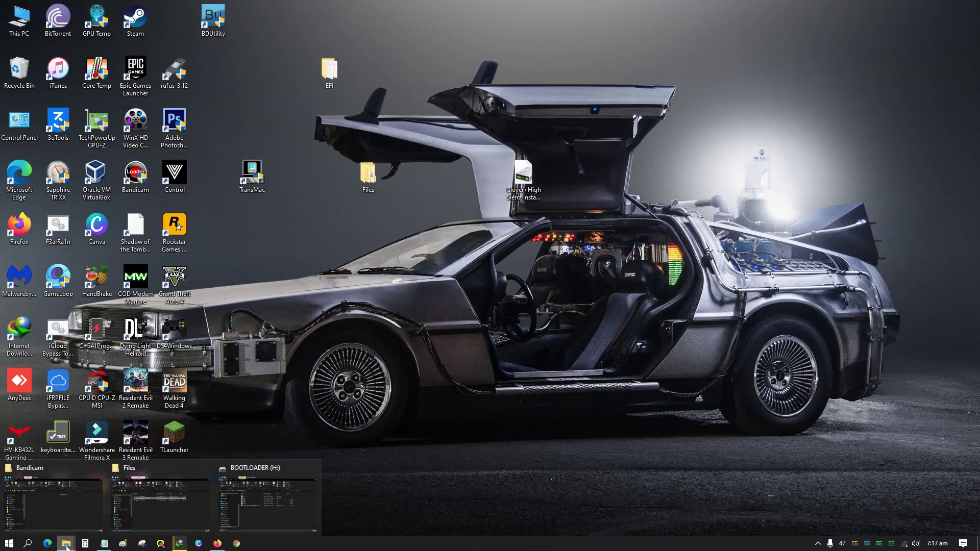
{"action": "left_click", "coordinate": [256, 494]}
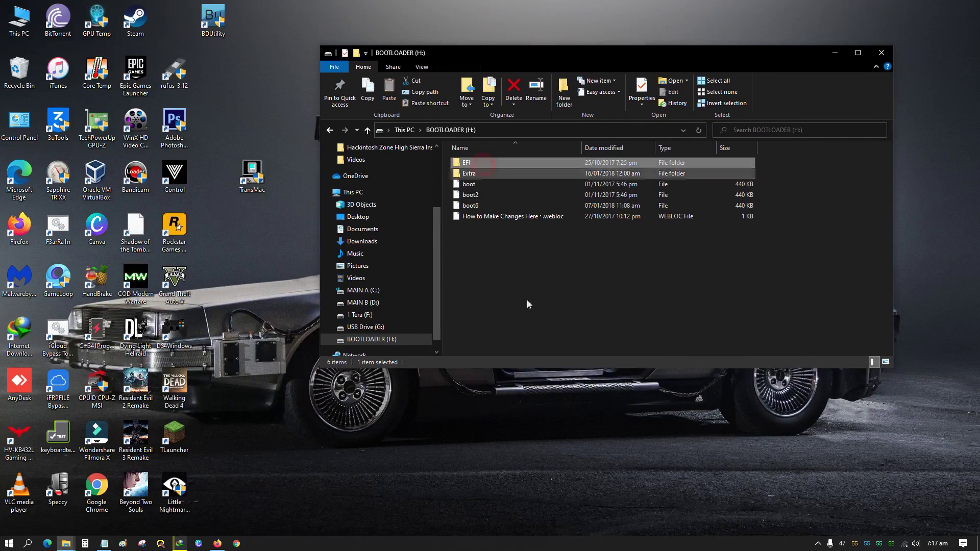
{"action": "right_click", "coordinate": [554, 270]}
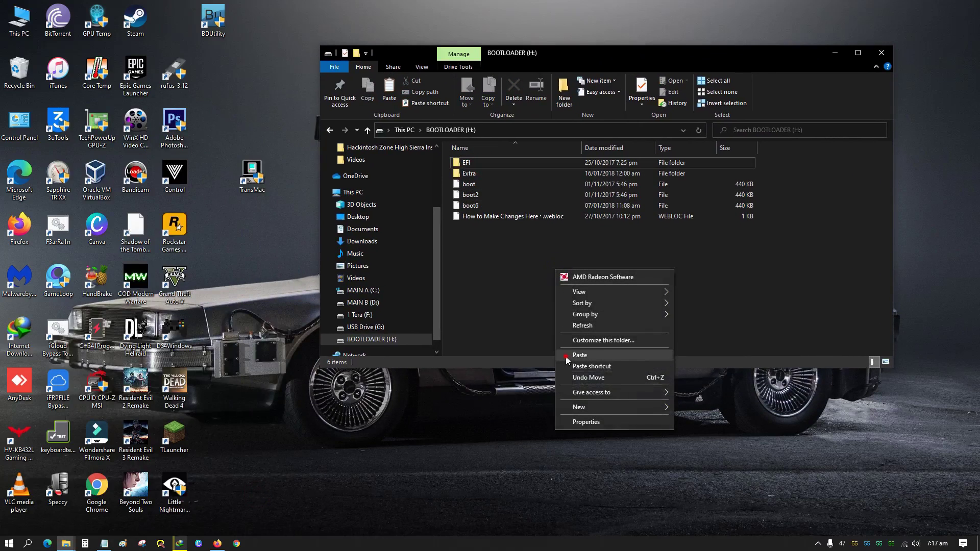
{"action": "left_click", "coordinate": [566, 355]}
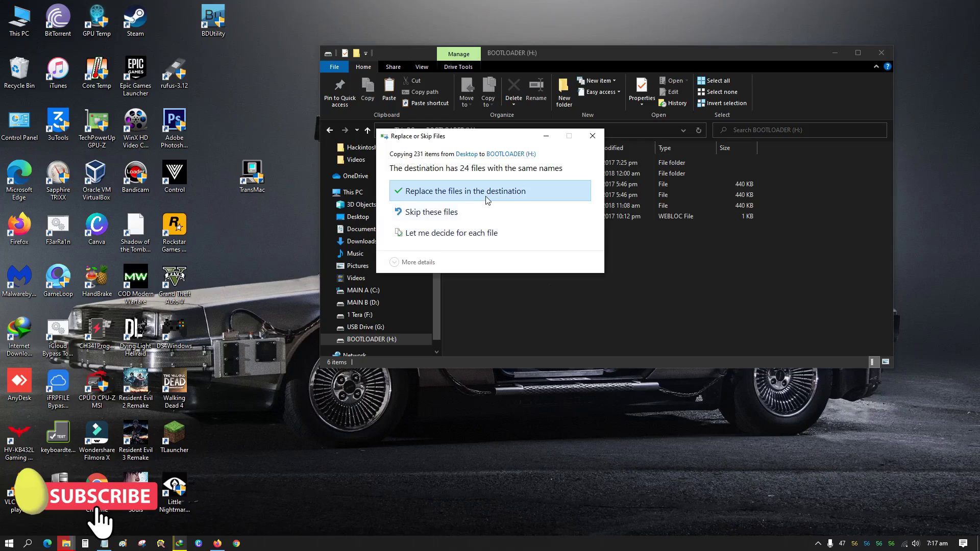
{"action": "left_click", "coordinate": [488, 194]}
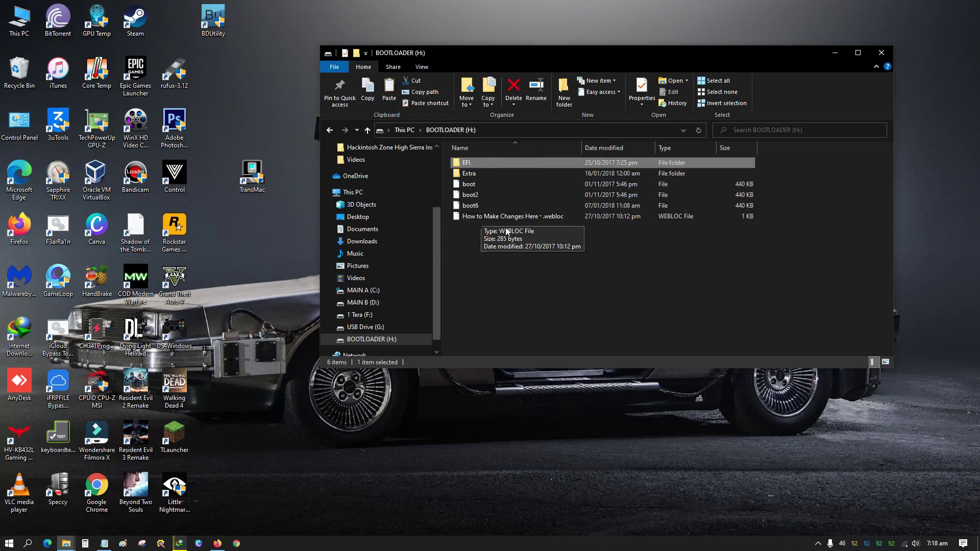
{"action": "left_click_drag", "start_coordinate": [590, 59], "coordinate": [565, 162]}
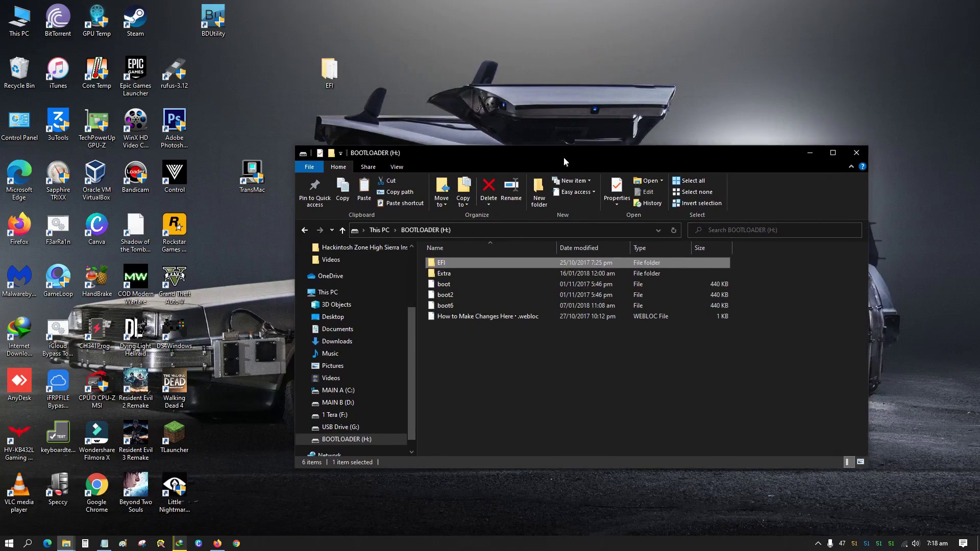
{"action": "left_click", "coordinate": [810, 152]}
Extract Clover Configurator.app from the Clover Configuration archive in the Files folder to the desktop, then close the archive
{"action": "double_click", "coordinate": [370, 175]}
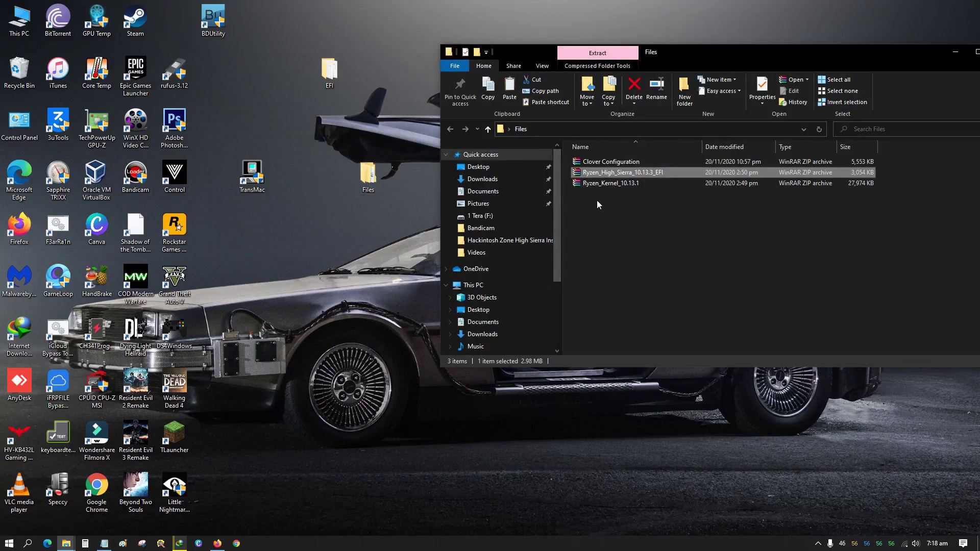
{"action": "left_click", "coordinate": [623, 164]}
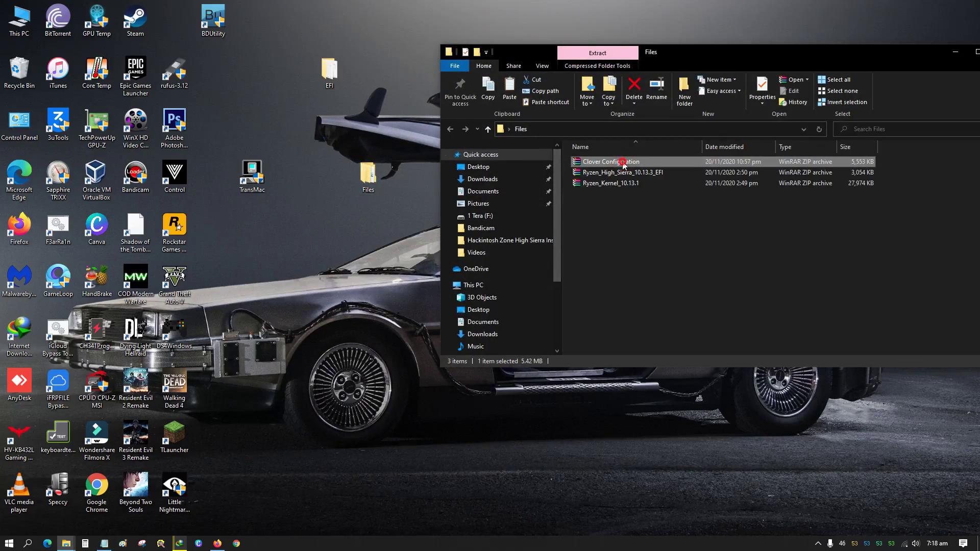
{"action": "double_click", "coordinate": [623, 162]}
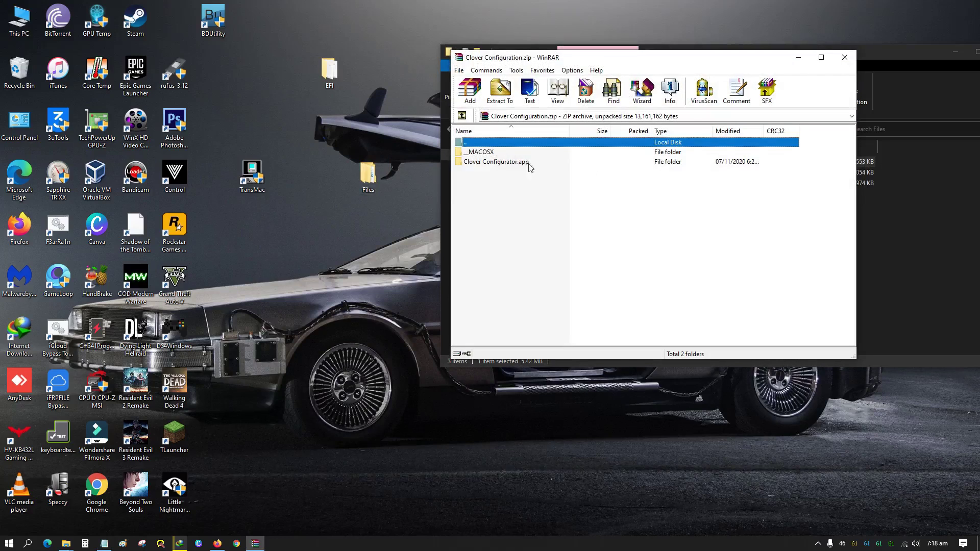
{"action": "left_click", "coordinate": [506, 163]}
{"action": "left_click", "coordinate": [500, 97]}
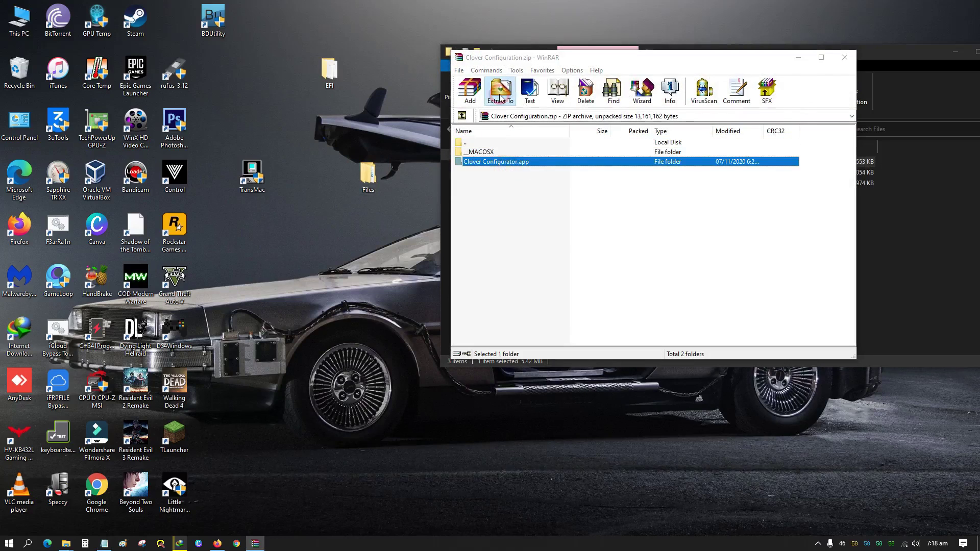
{"action": "left_click", "coordinate": [678, 152]}
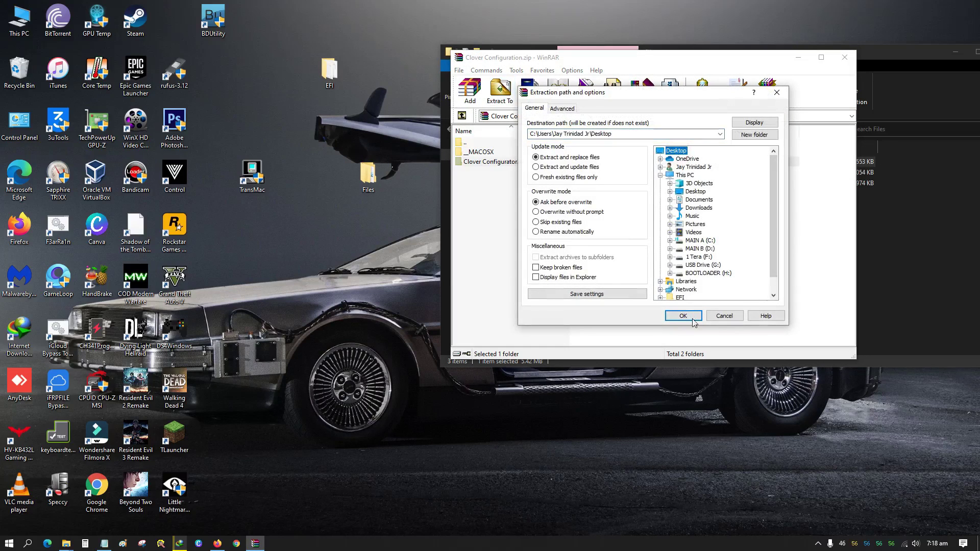
{"action": "left_click", "coordinate": [685, 316]}
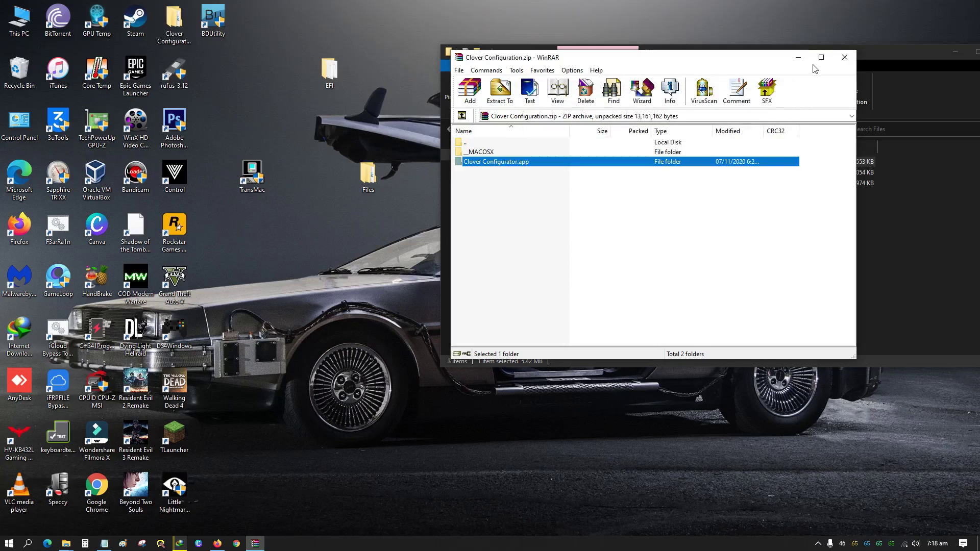
{"action": "left_click", "coordinate": [845, 57]}
Move the Clover Configurator.app folder to the open desktop area below TransMac and put the BDUtility shortcut in its former spot
{"action": "left_click_drag", "start_coordinate": [179, 23], "coordinate": [246, 115]}
{"action": "left_click_drag", "start_coordinate": [214, 20], "coordinate": [173, 31]}
{"action": "left_click_drag", "start_coordinate": [265, 122], "coordinate": [314, 248]}
Copy the Clover Configurator.app folder from the desktop to the BOOTLOADER (H:) drive and close the drive's window
{"action": "right_click", "coordinate": [288, 231]}
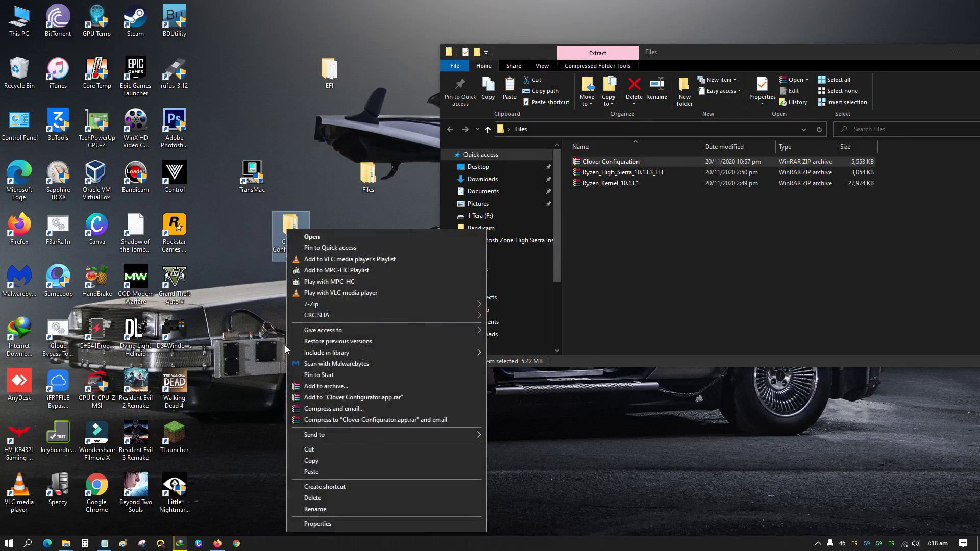
{"action": "left_click", "coordinate": [312, 460]}
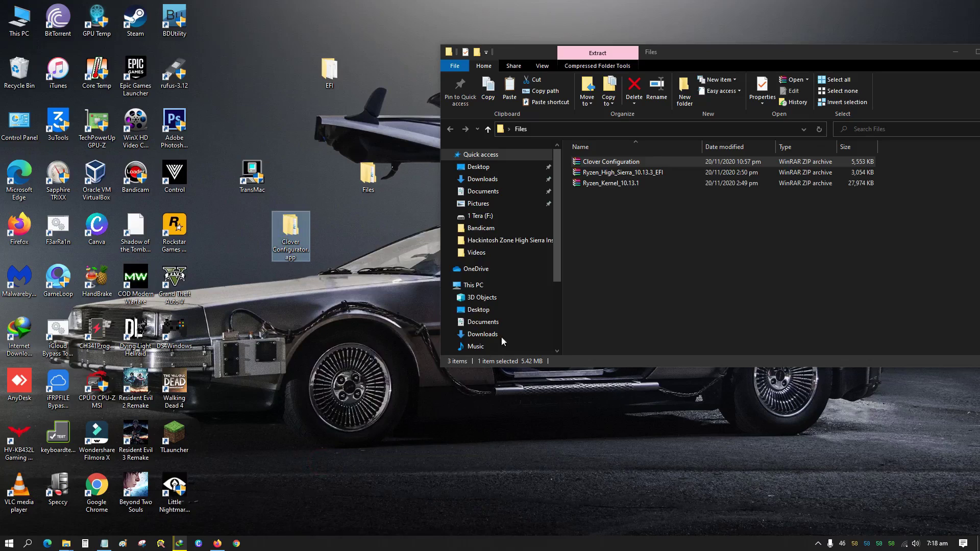
{"action": "mouse_move", "coordinate": [72, 545]}
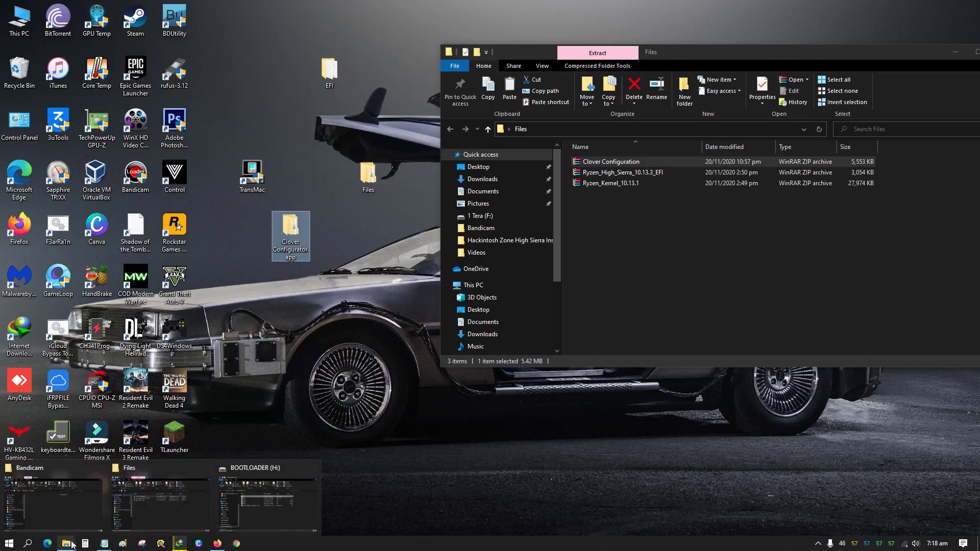
{"action": "left_click", "coordinate": [274, 499]}
{"action": "left_click", "coordinate": [467, 358]}
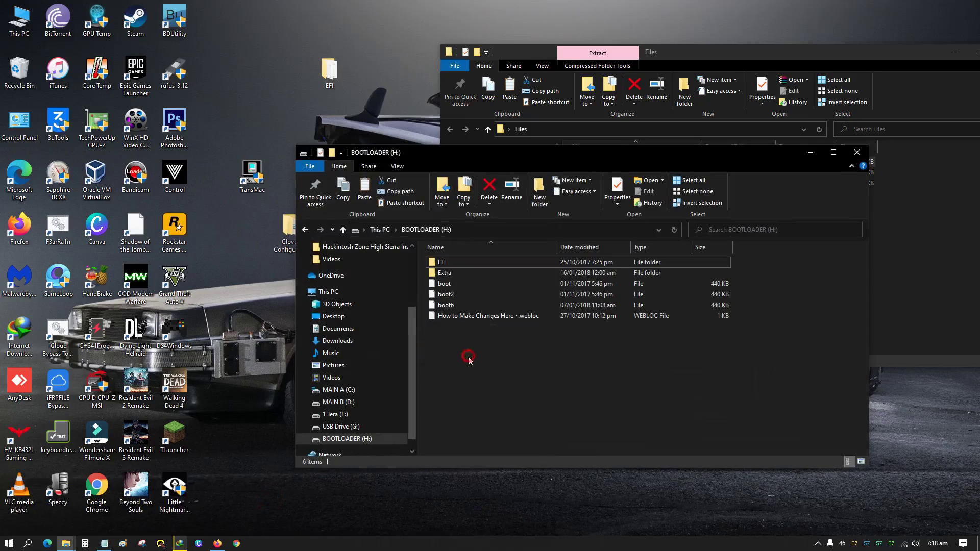
{"action": "right_click", "coordinate": [469, 378]}
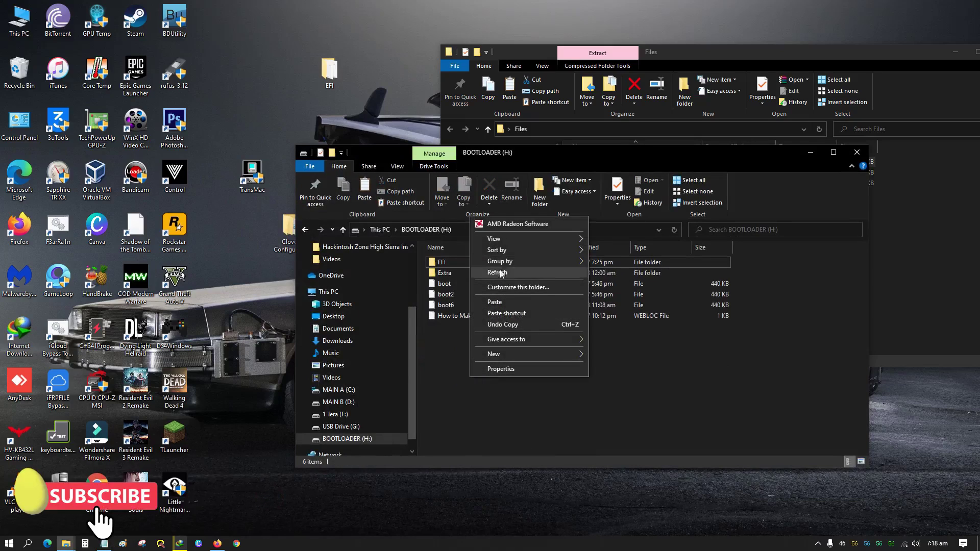
{"action": "left_click", "coordinate": [508, 306]}
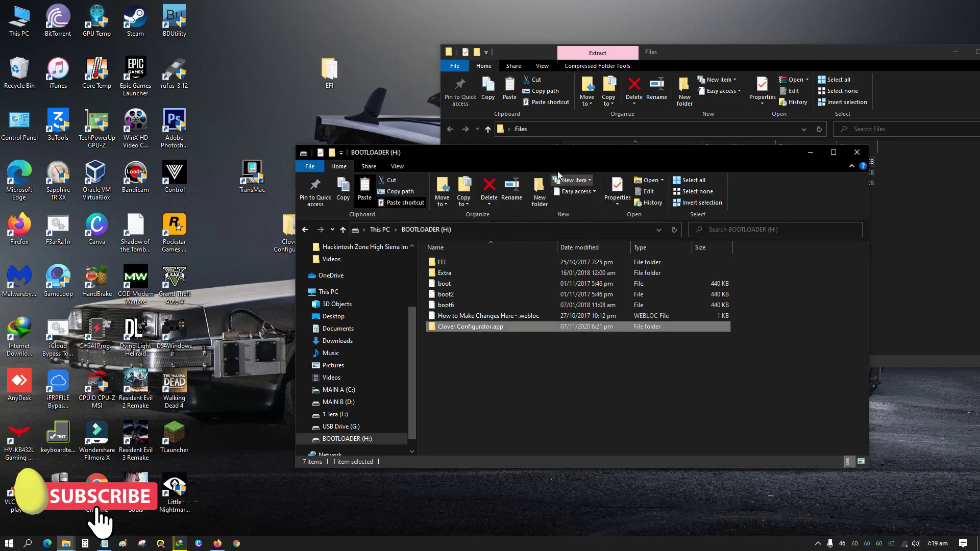
{"action": "left_click_drag", "start_coordinate": [584, 155], "coordinate": [507, 136]}
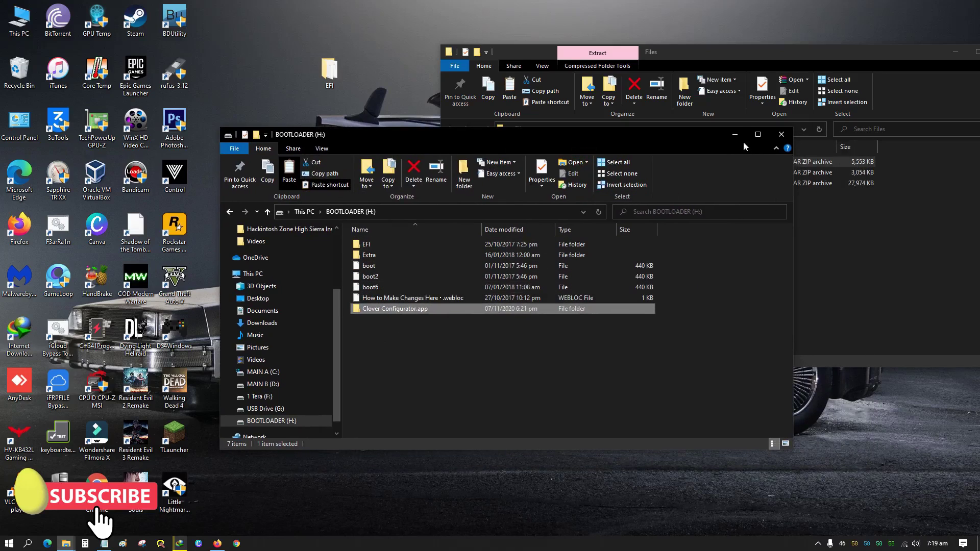
{"action": "left_click", "coordinate": [781, 135]}
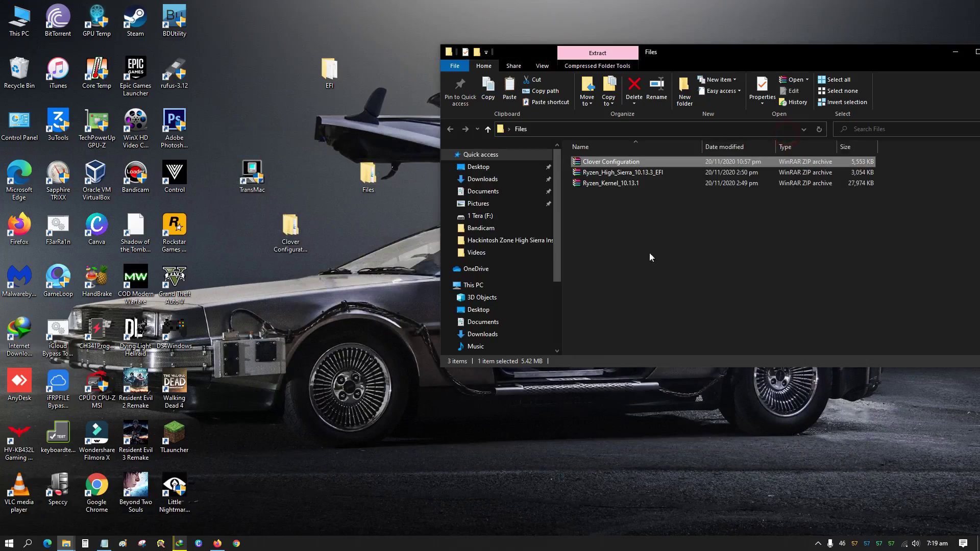
Look inside the Ryzen_Kernel_10.13 folder of the Ryzen_Kernel_10.13.1 archive, then close the archive and the Files window
{"action": "left_click", "coordinate": [608, 217]}
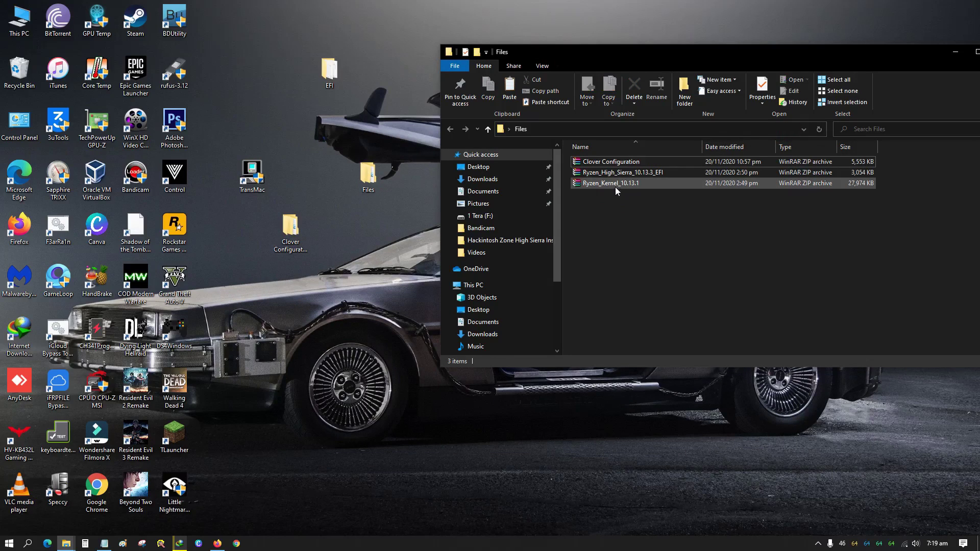
{"action": "double_click", "coordinate": [616, 185]}
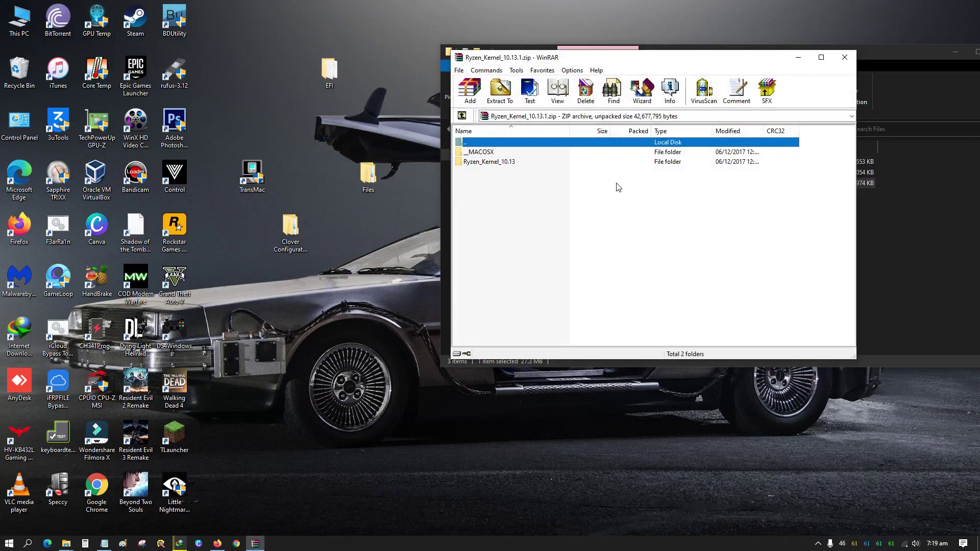
{"action": "double_click", "coordinate": [488, 163]}
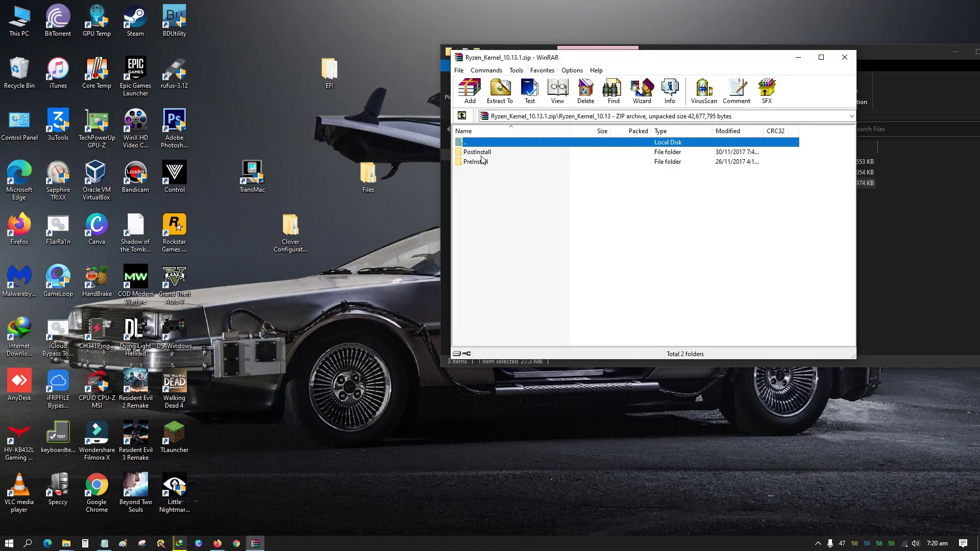
{"action": "left_click", "coordinate": [847, 55]}
{"action": "left_click_drag", "start_coordinate": [862, 54], "coordinate": [744, 55]}
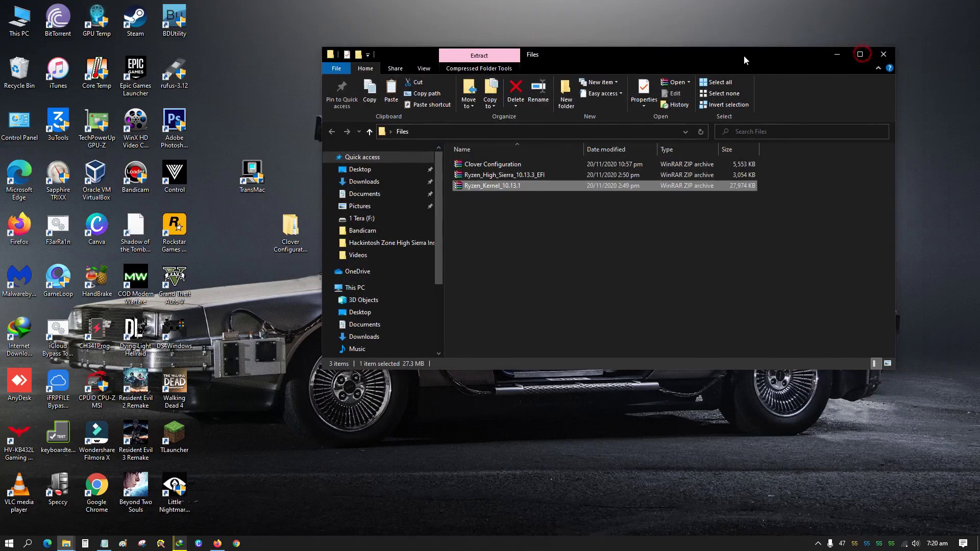
{"action": "left_click", "coordinate": [886, 53]}
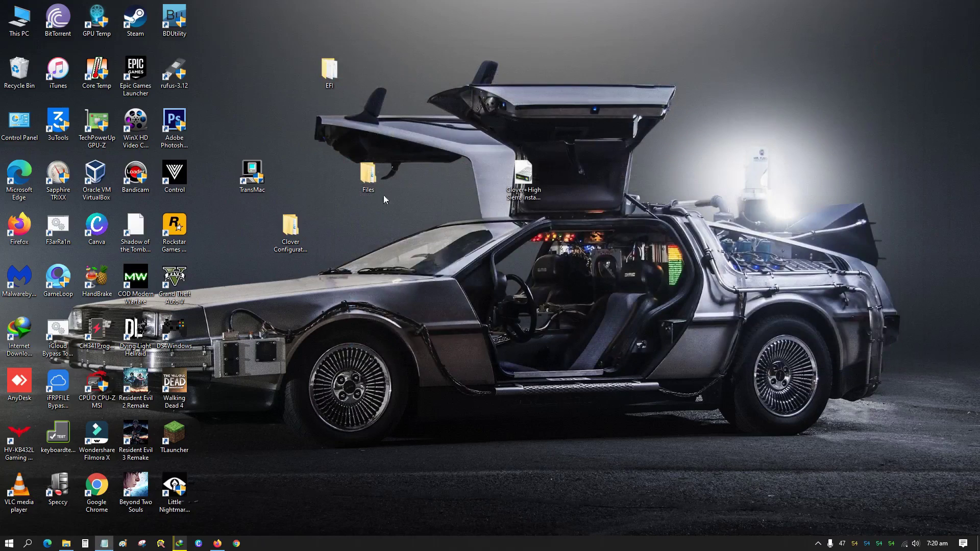
Review the contents of the BOOTLOADER (H:) drive in the remaining folder window, then close that window
{"action": "left_click", "coordinate": [66, 543]}
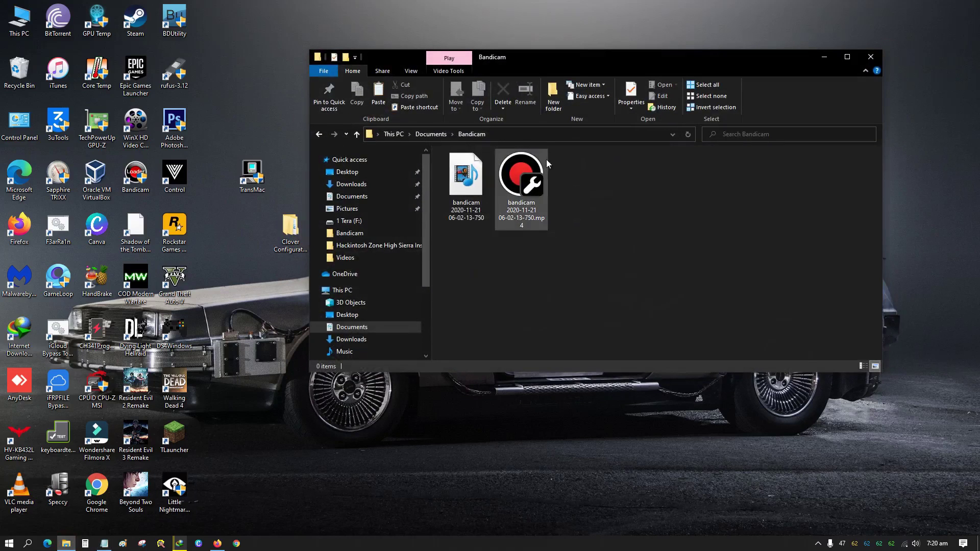
{"action": "scroll", "coordinate": [417, 277], "scroll_direction": "down", "scroll_amount": 1}
{"action": "left_click", "coordinate": [380, 230]}
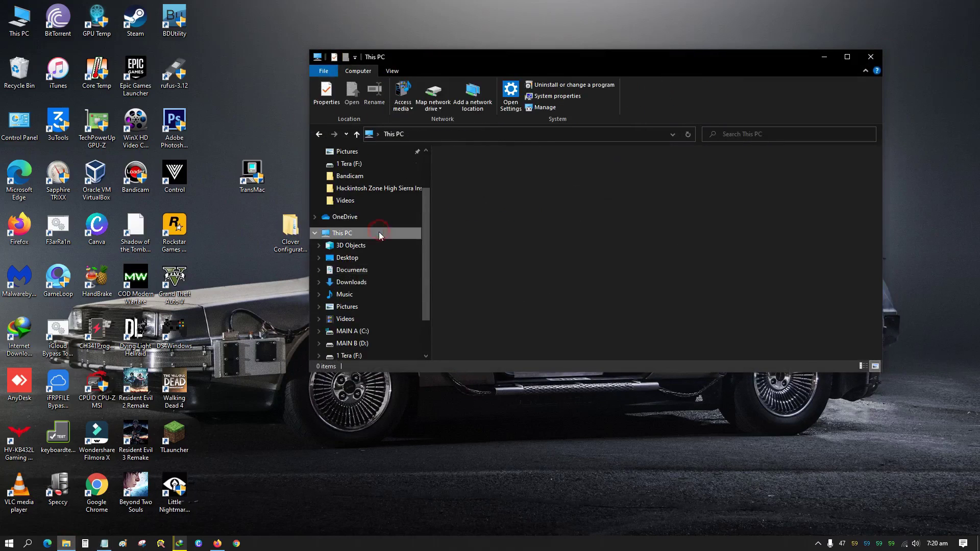
{"action": "scroll", "coordinate": [379, 233], "scroll_direction": "down", "scroll_amount": 1}
{"action": "left_click", "coordinate": [361, 331]}
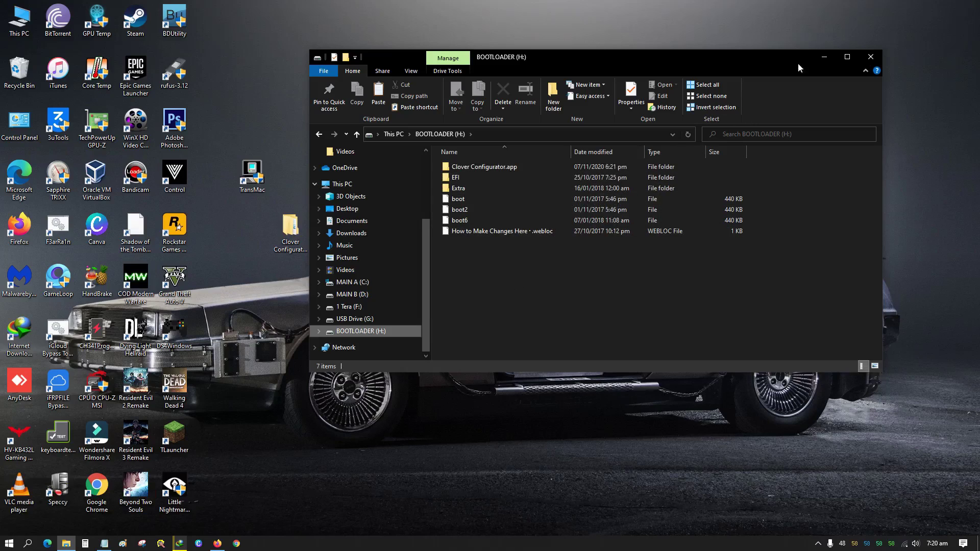
{"action": "left_click", "coordinate": [871, 58]}
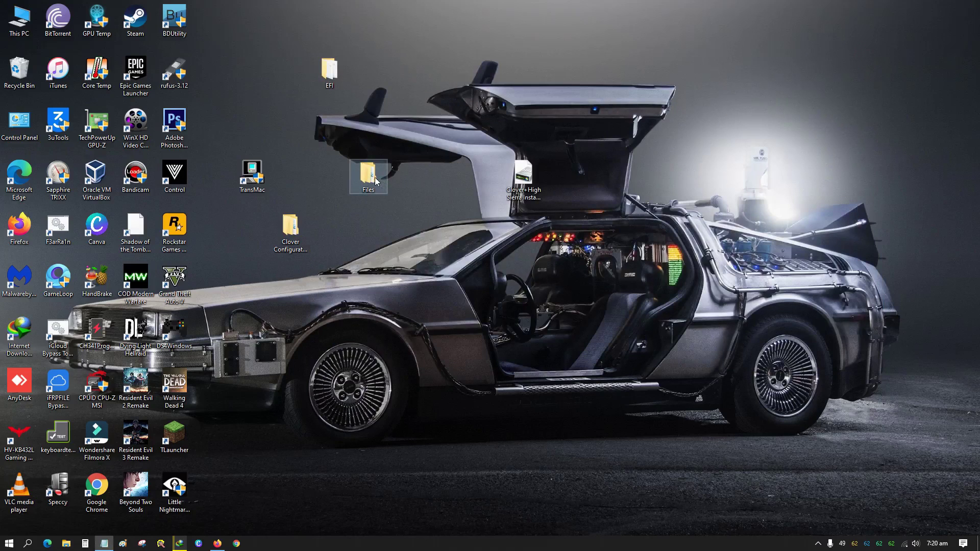
Arrange the Files folder, Clover Configurator.app, TransMac and the Clover High Sierra installer image in one row with the desktop EFI folder
{"action": "left_click_drag", "start_coordinate": [375, 181], "coordinate": [414, 77]}
{"action": "left_click_drag", "start_coordinate": [293, 229], "coordinate": [302, 70]}
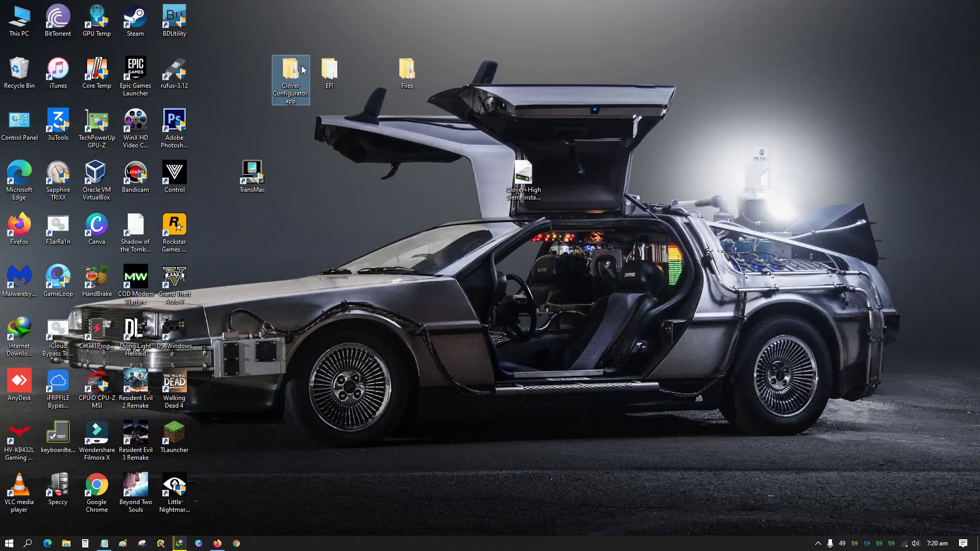
{"action": "left_click_drag", "start_coordinate": [253, 174], "coordinate": [253, 71]}
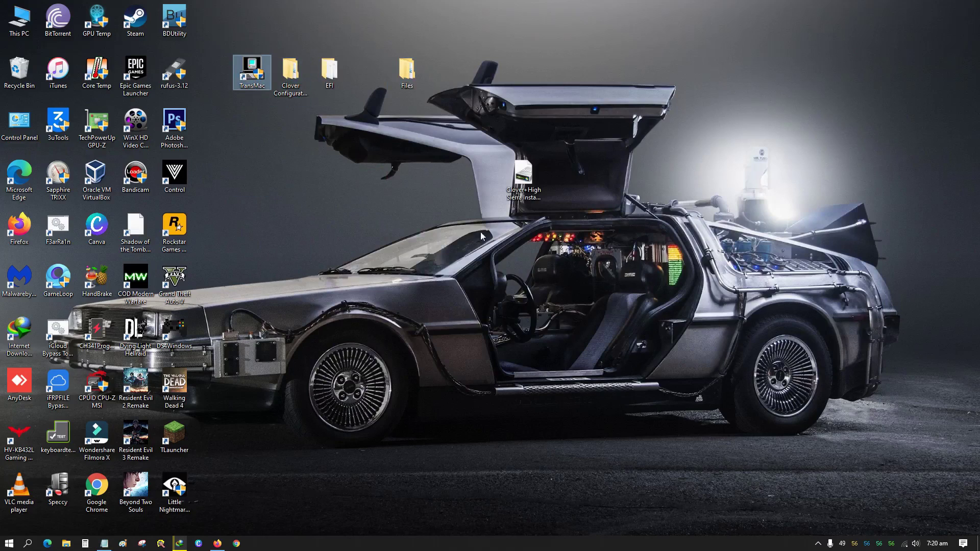
{"action": "left_click_drag", "start_coordinate": [524, 176], "coordinate": [451, 115]}
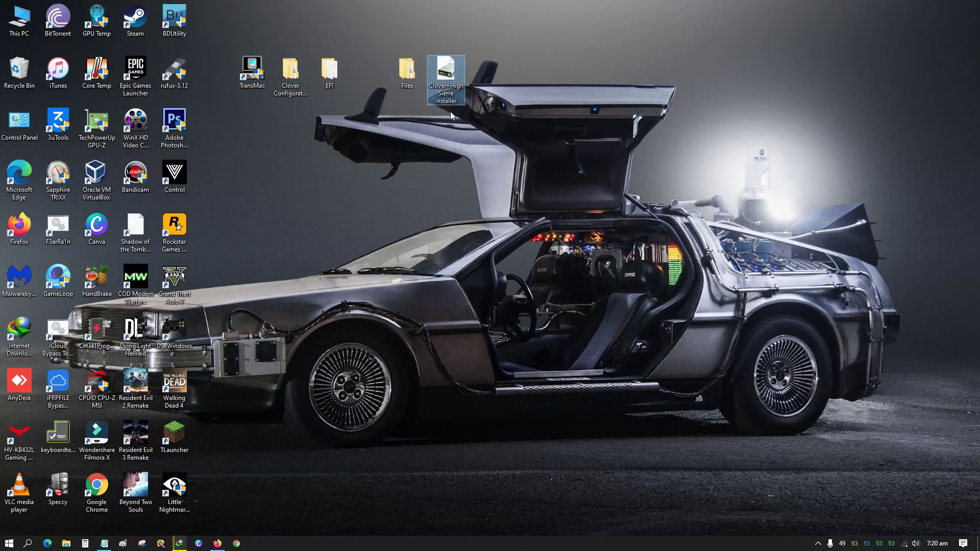